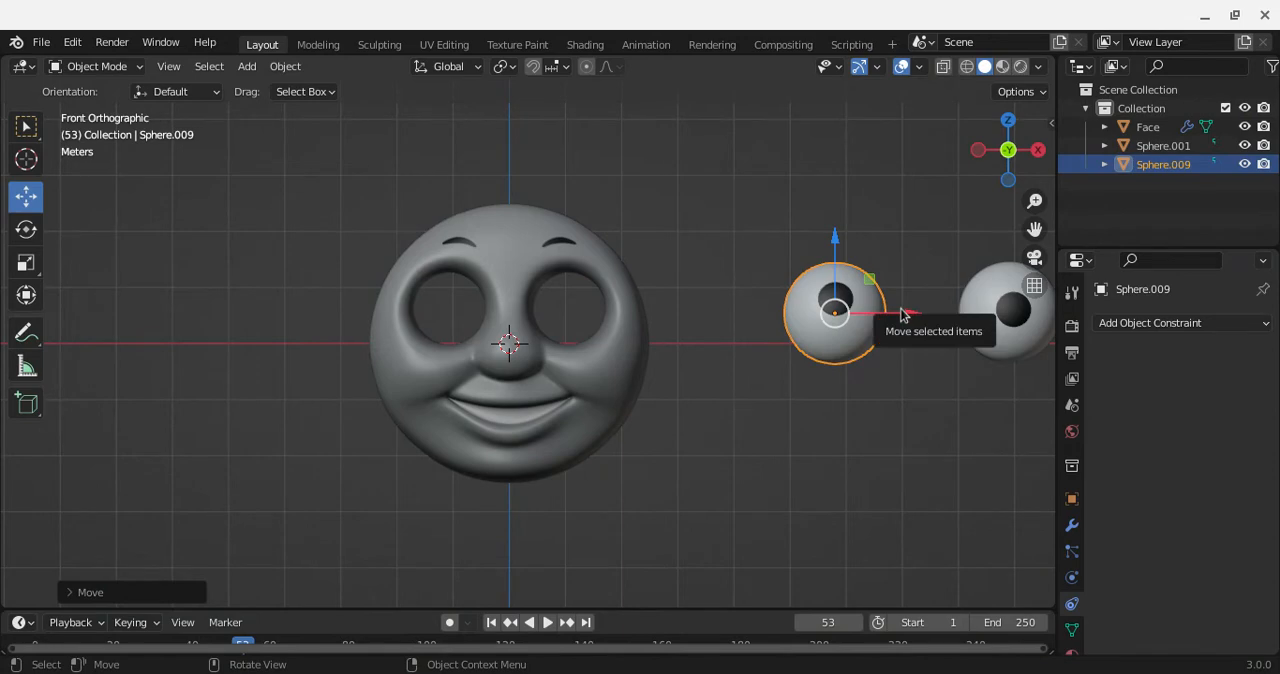
Step: Move both eye spheres along the X axis into the face's eye sockets and check their fit from an angle
drag(901, 314, 512, 286)
click(966, 332)
drag(1042, 318, 585, 319)
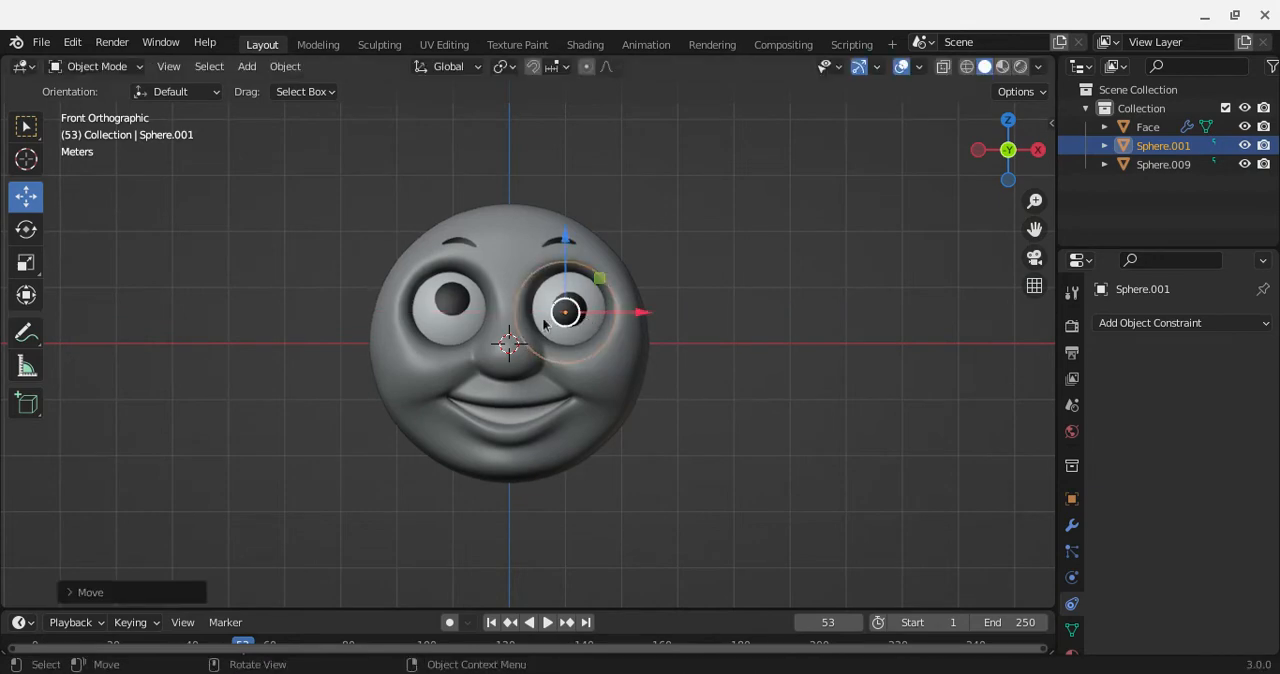
click(470, 316)
drag(498, 312, 494, 312)
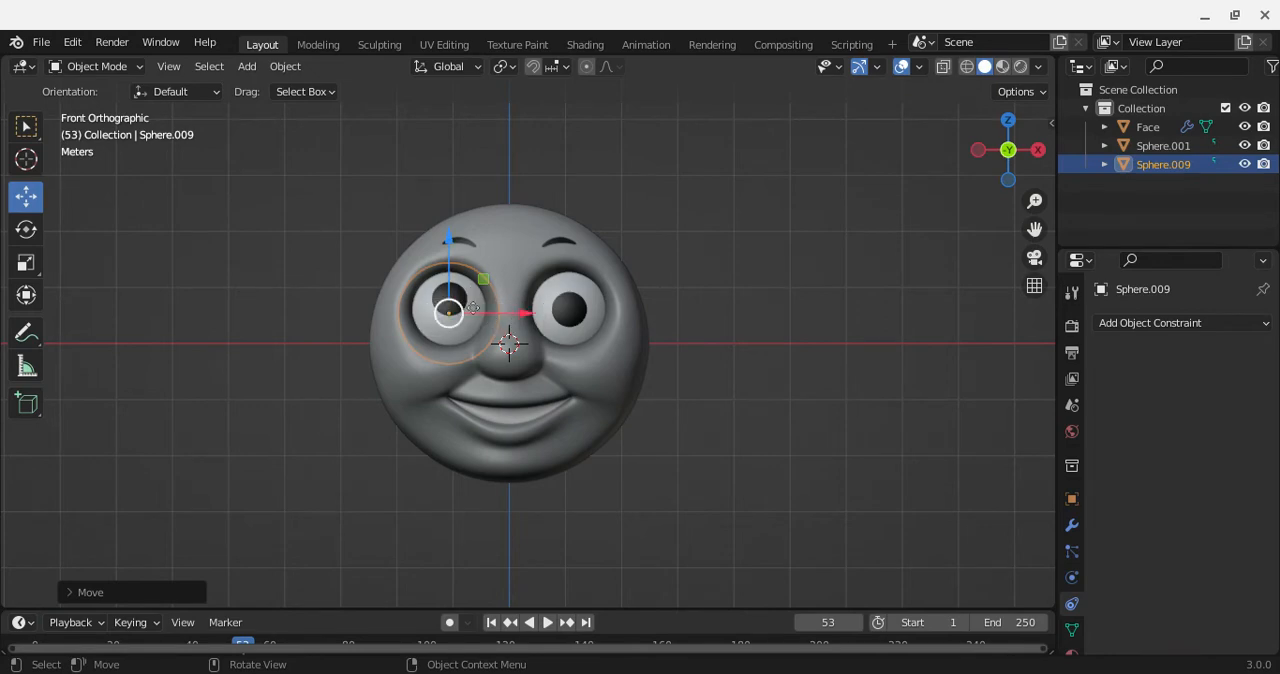
drag(1010, 155, 1038, 170)
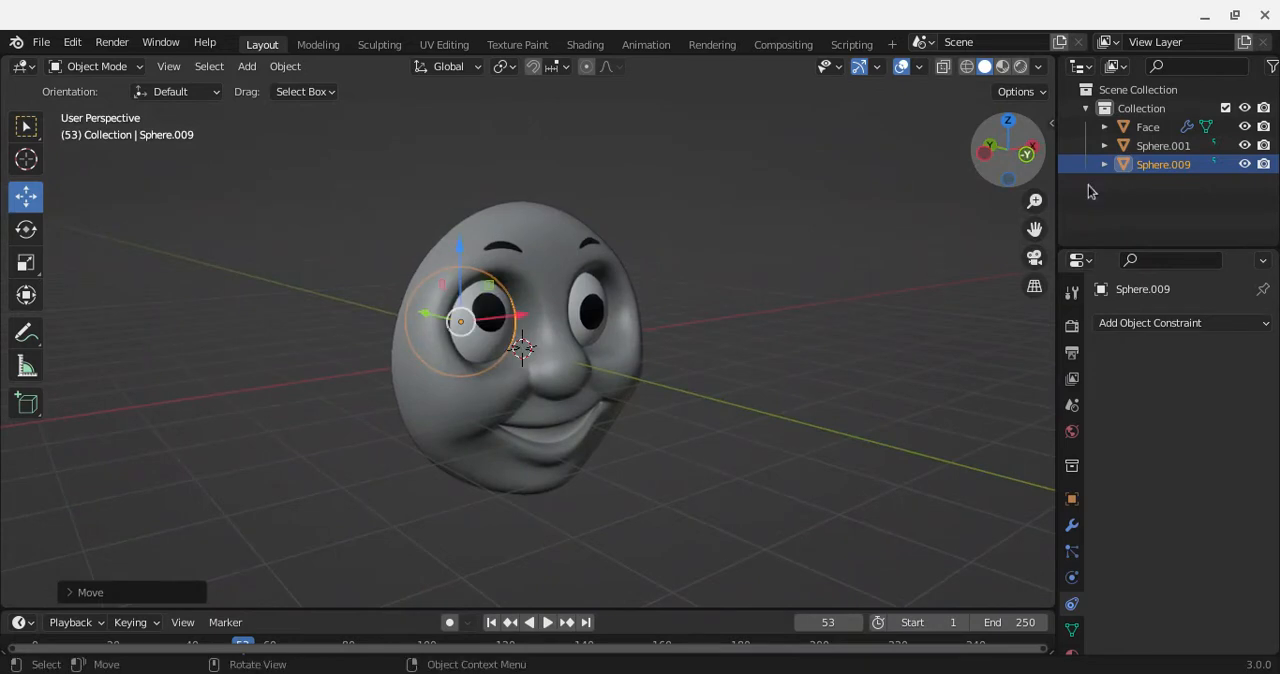
click(1035, 167)
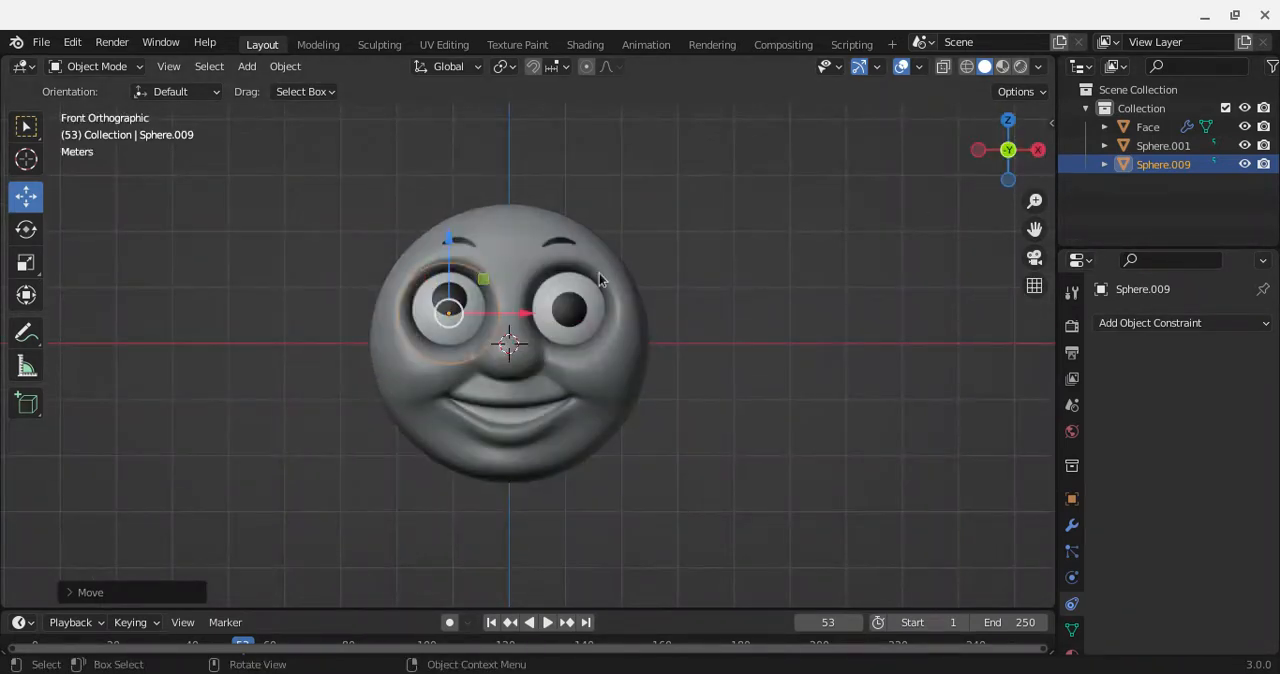
Step: Add a Copy Rotation constraint to Sphere.001 with Sphere.009 as its target
click(565, 298)
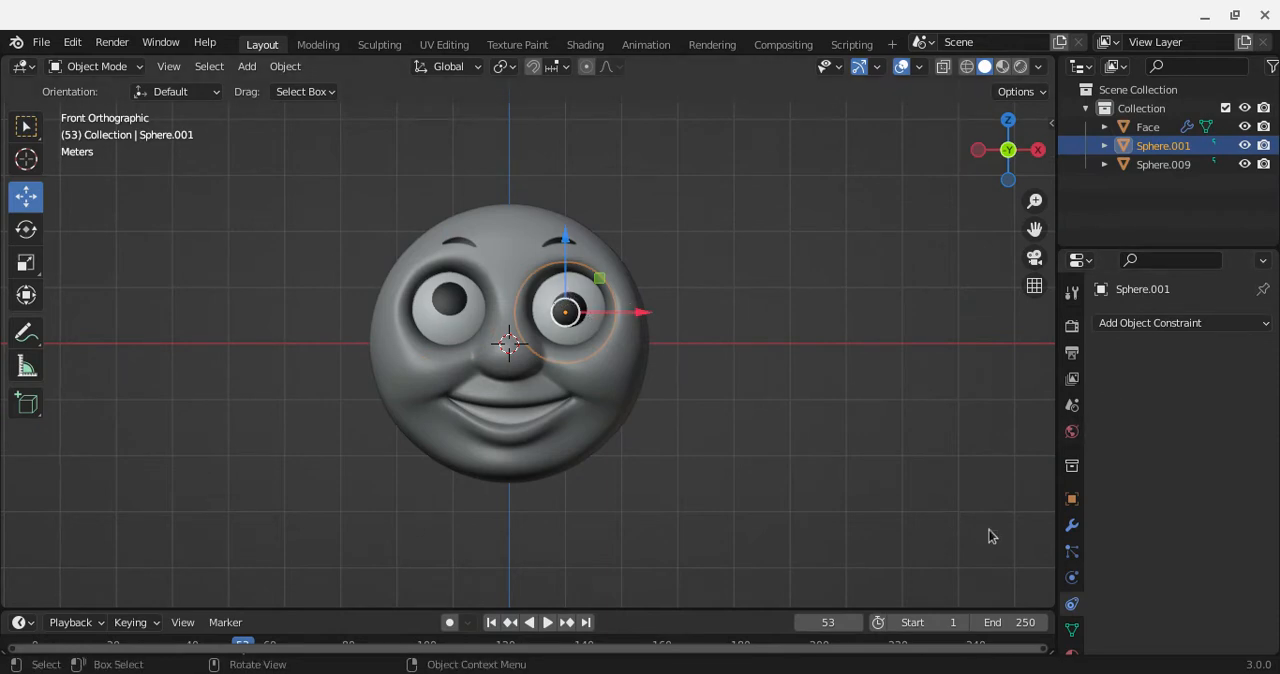
click(1174, 328)
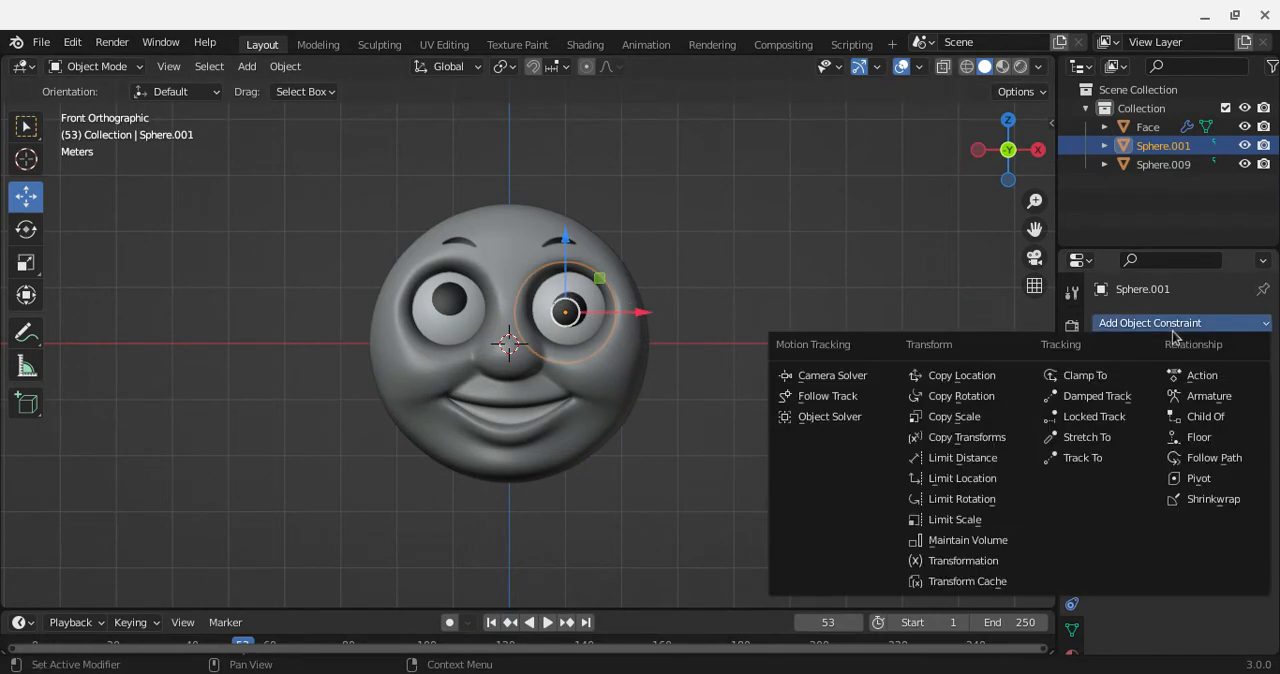
click(995, 401)
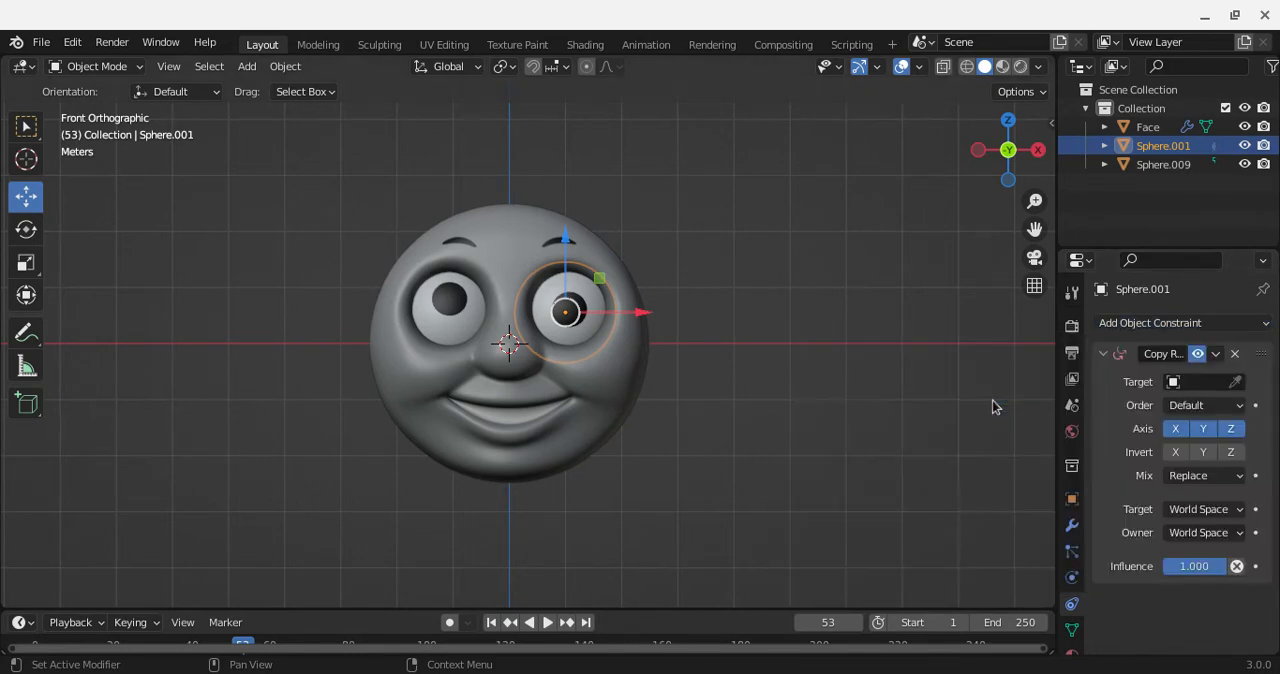
click(1237, 383)
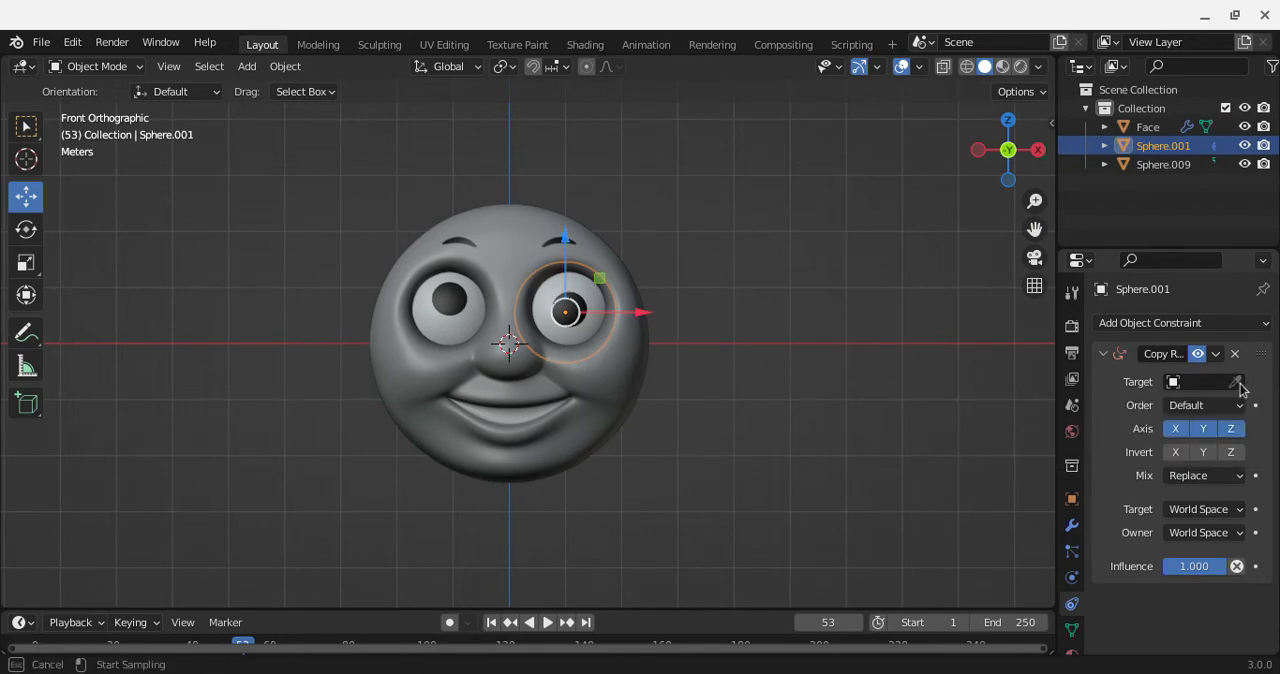
click(466, 292)
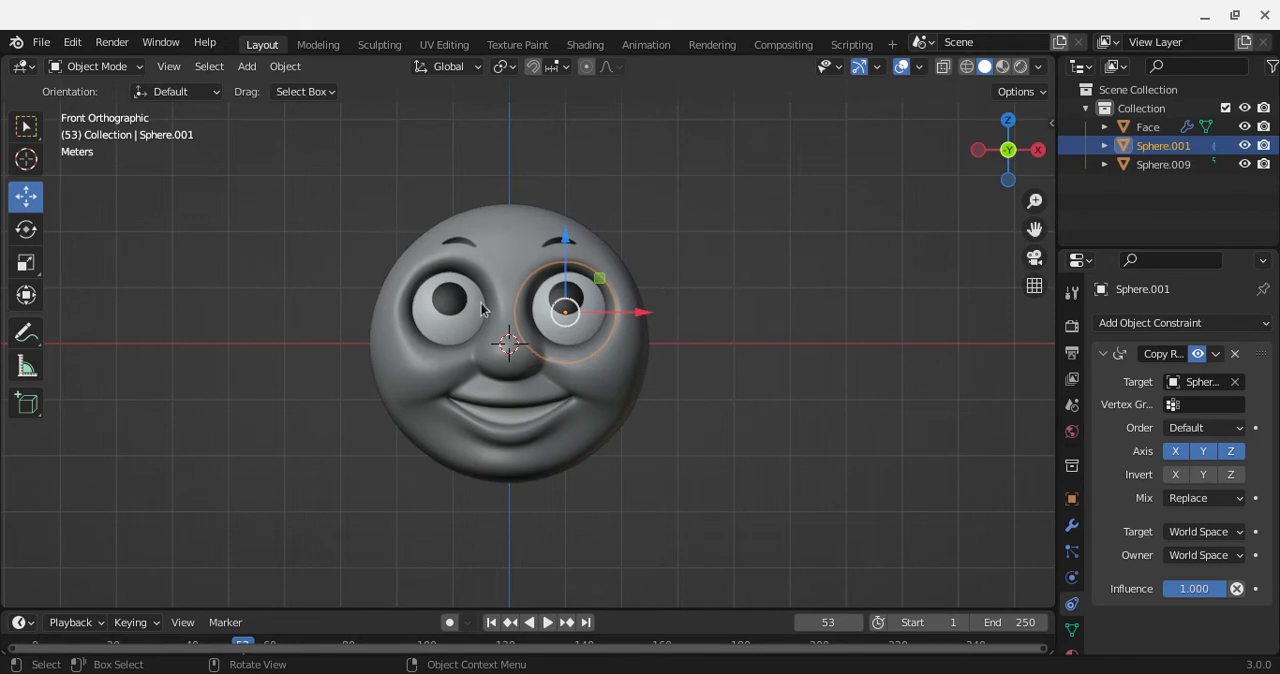
Step: Try a free trackball rotation on Sphere.001, undo it, and restore Sphere.009 as the Copy Rotation target
click(22, 232)
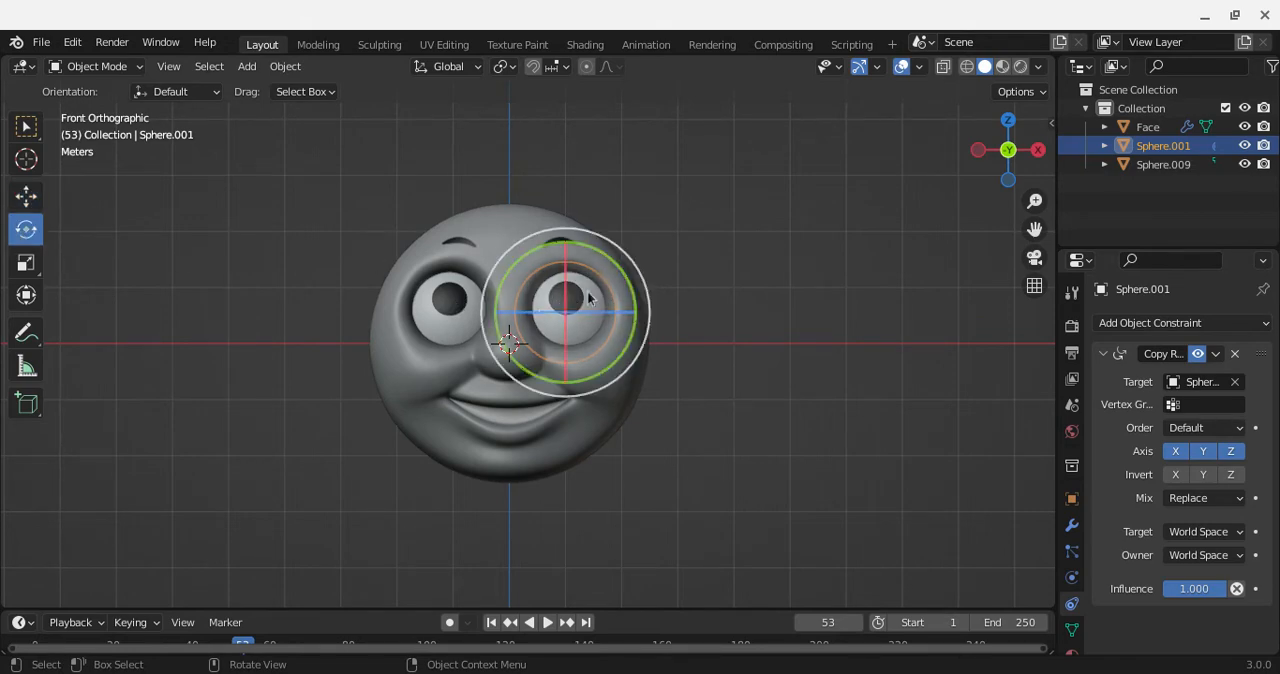
drag(590, 298, 575, 322)
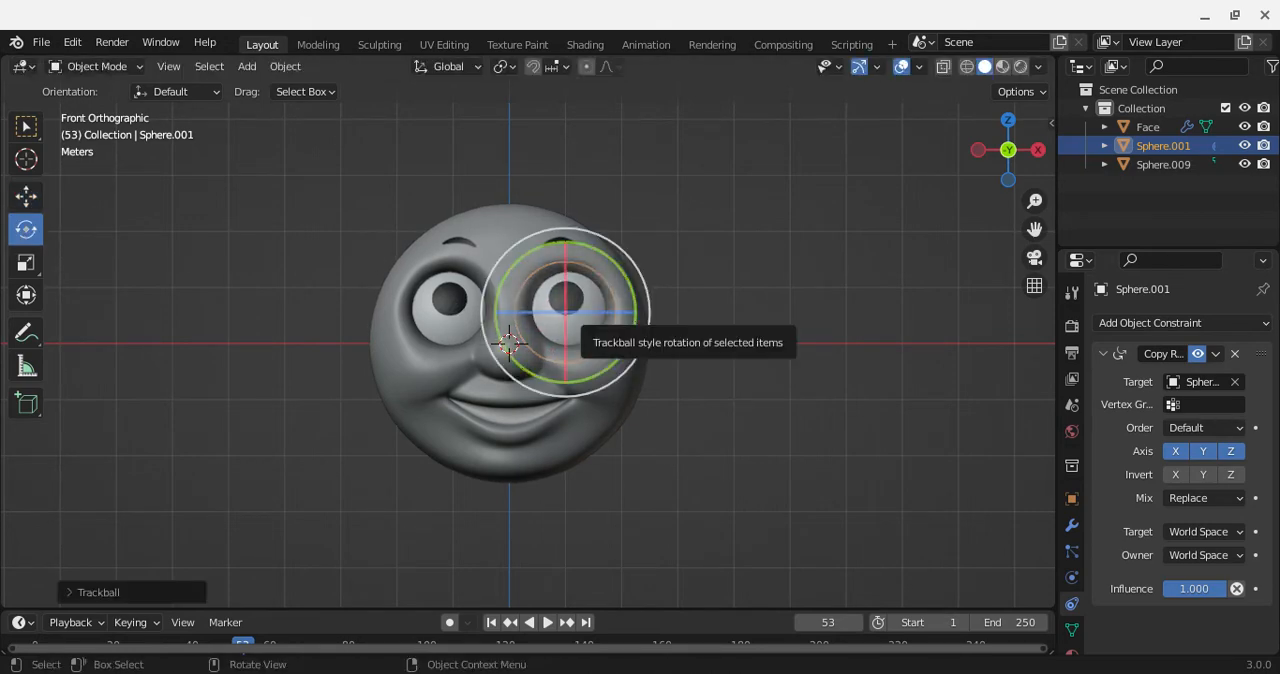
key(ctrl+z)
key(ctrl+z)
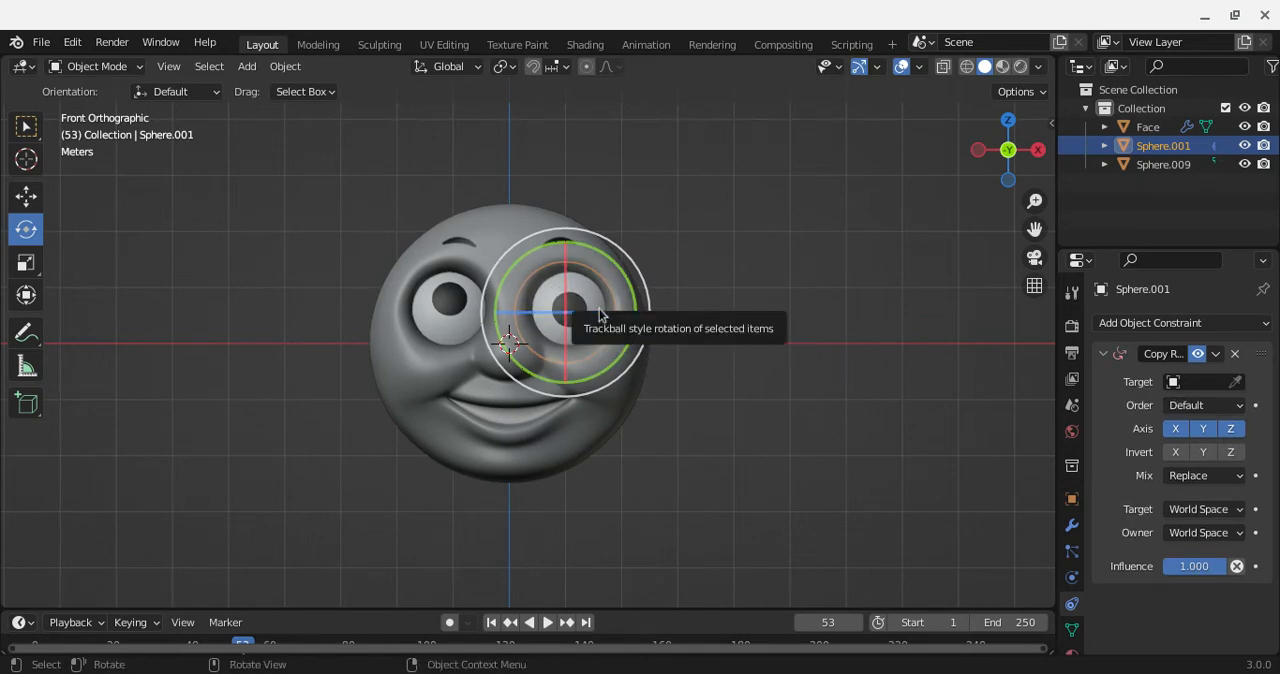
click(1236, 382)
click(450, 300)
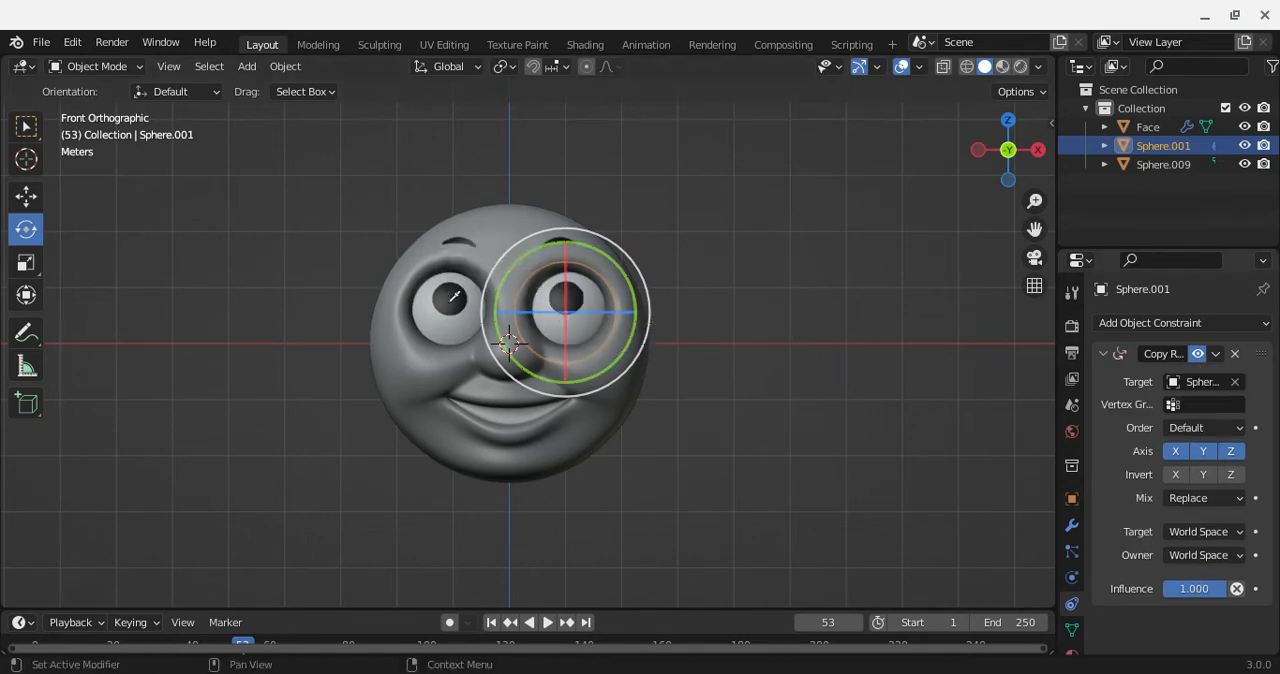
Step: Add a Copy Rotation constraint to Sphere.009 with Sphere.001 as its target
click(453, 298)
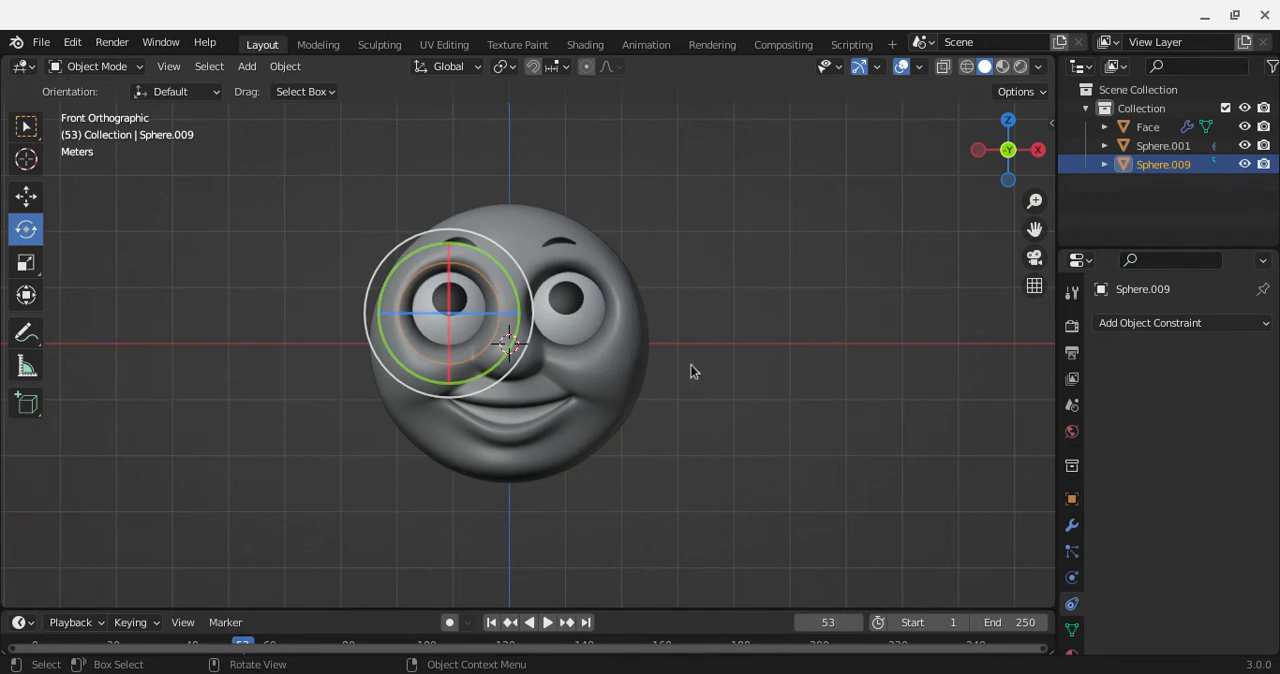
click(1149, 328)
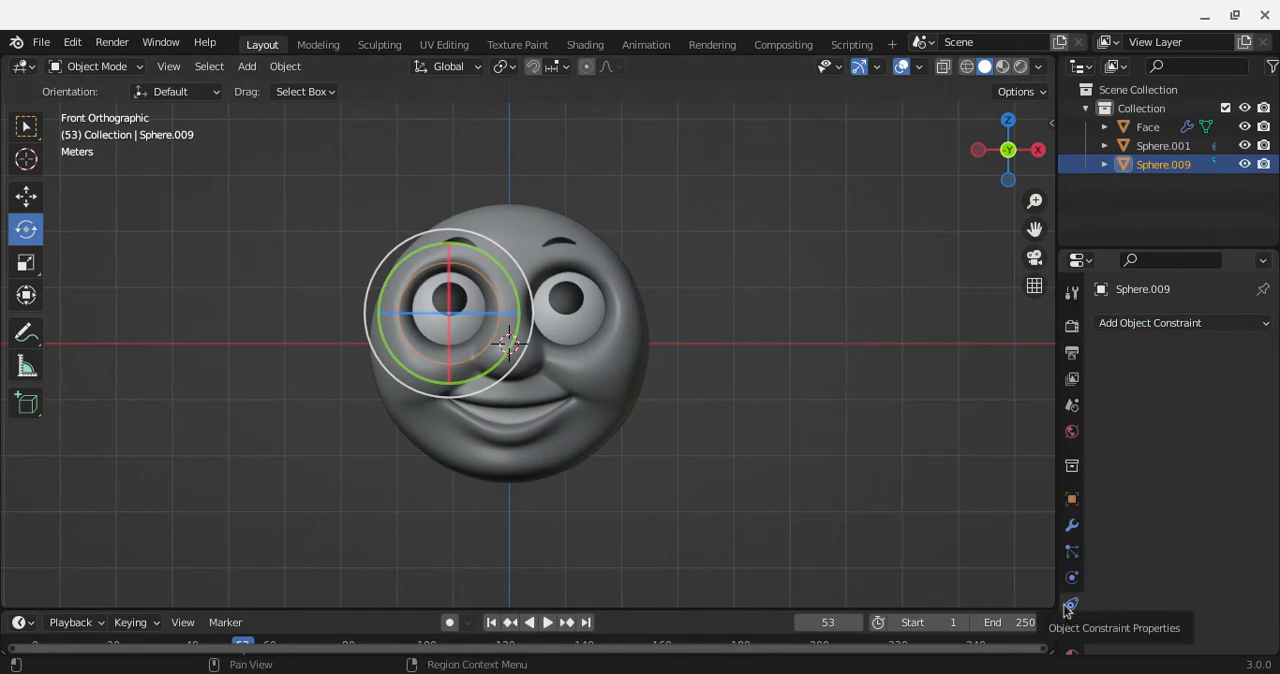
click(1192, 330)
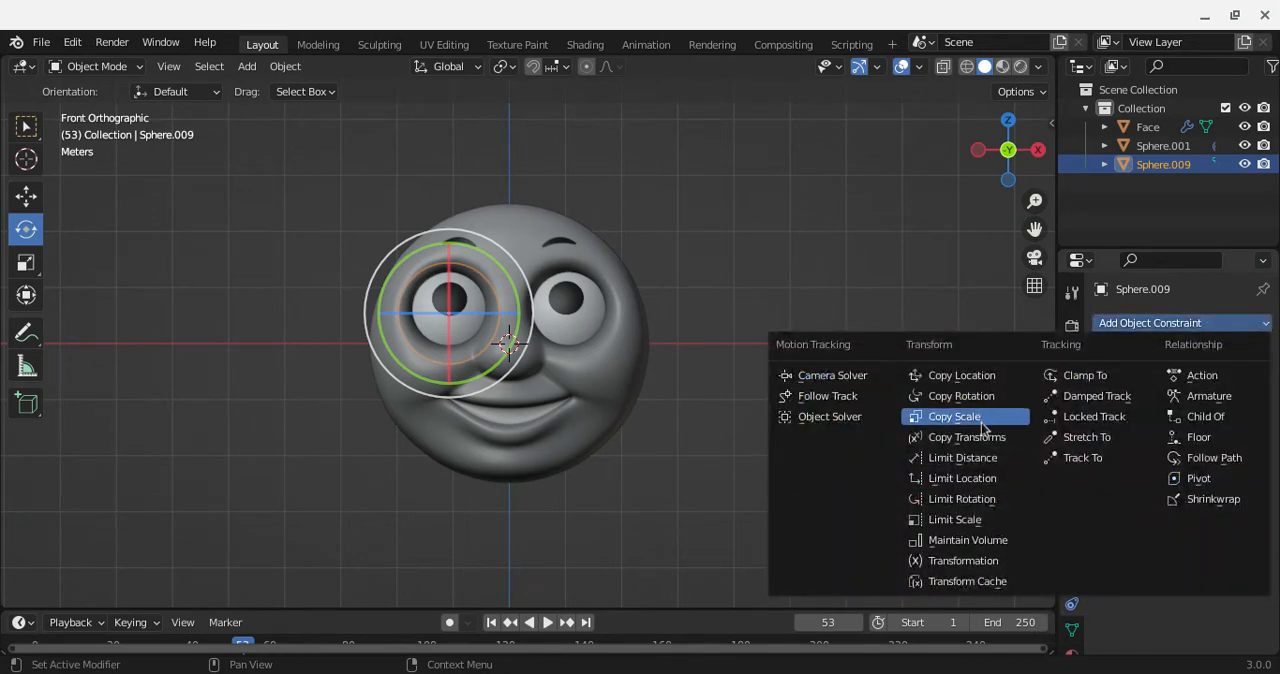
click(962, 397)
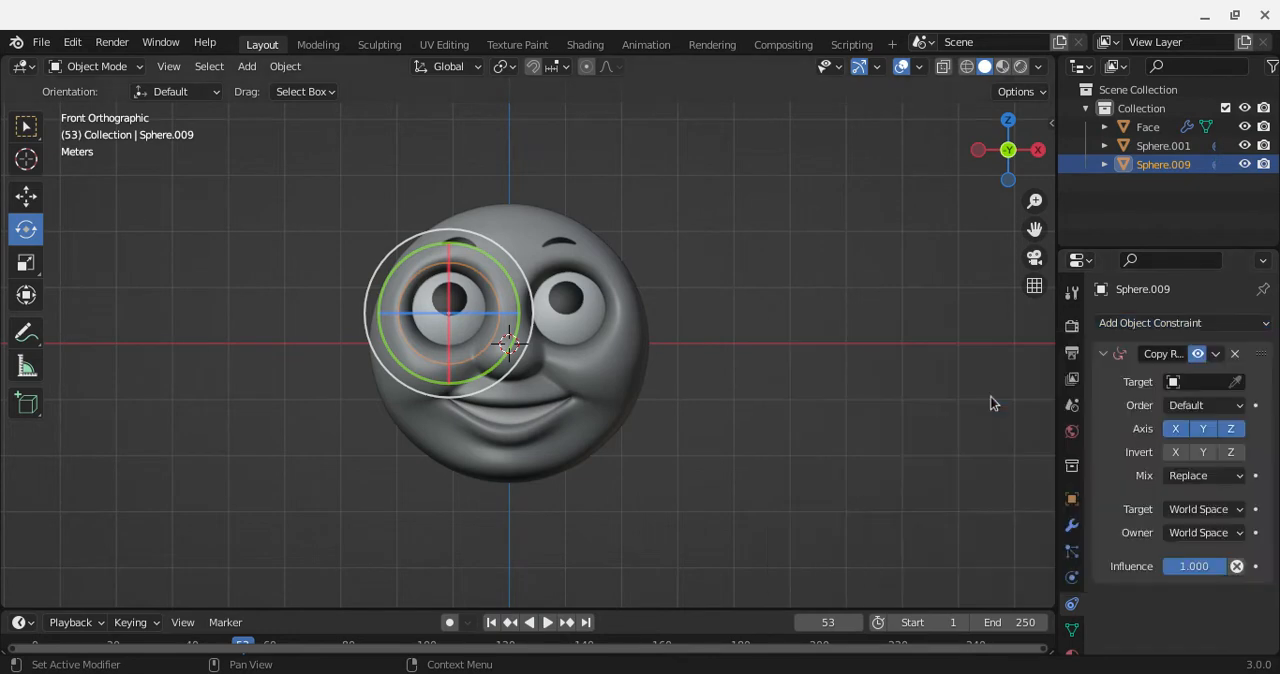
click(1235, 383)
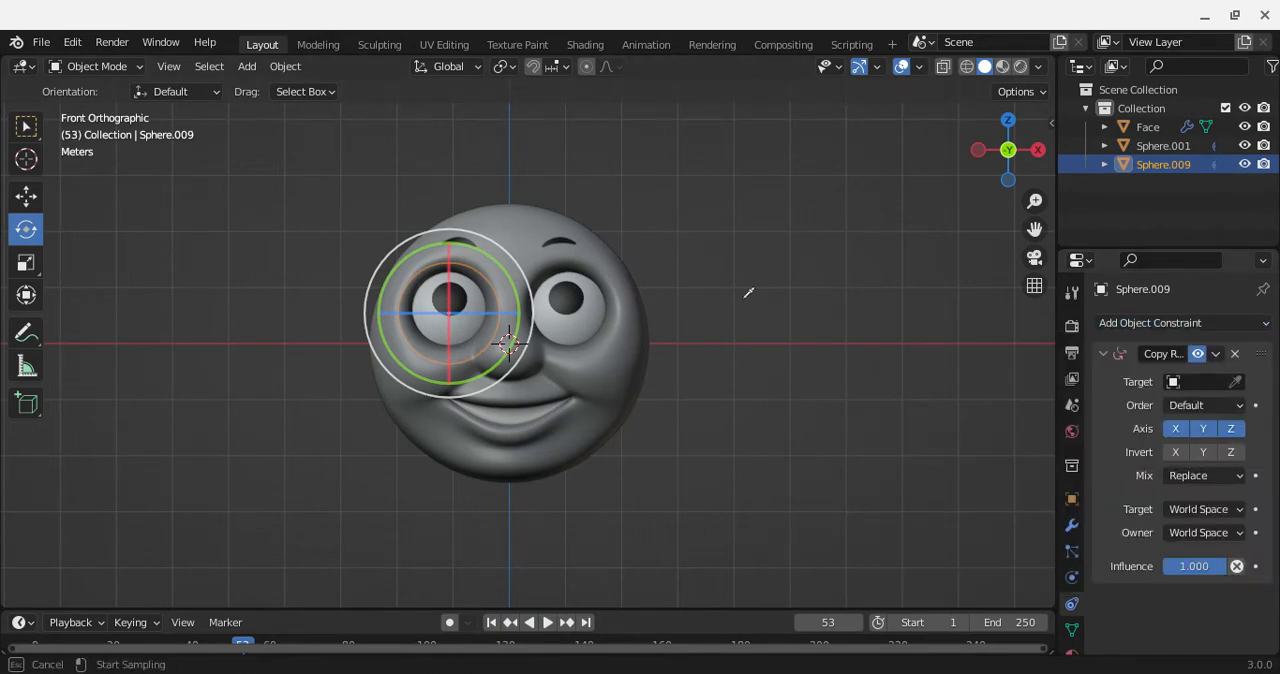
click(572, 298)
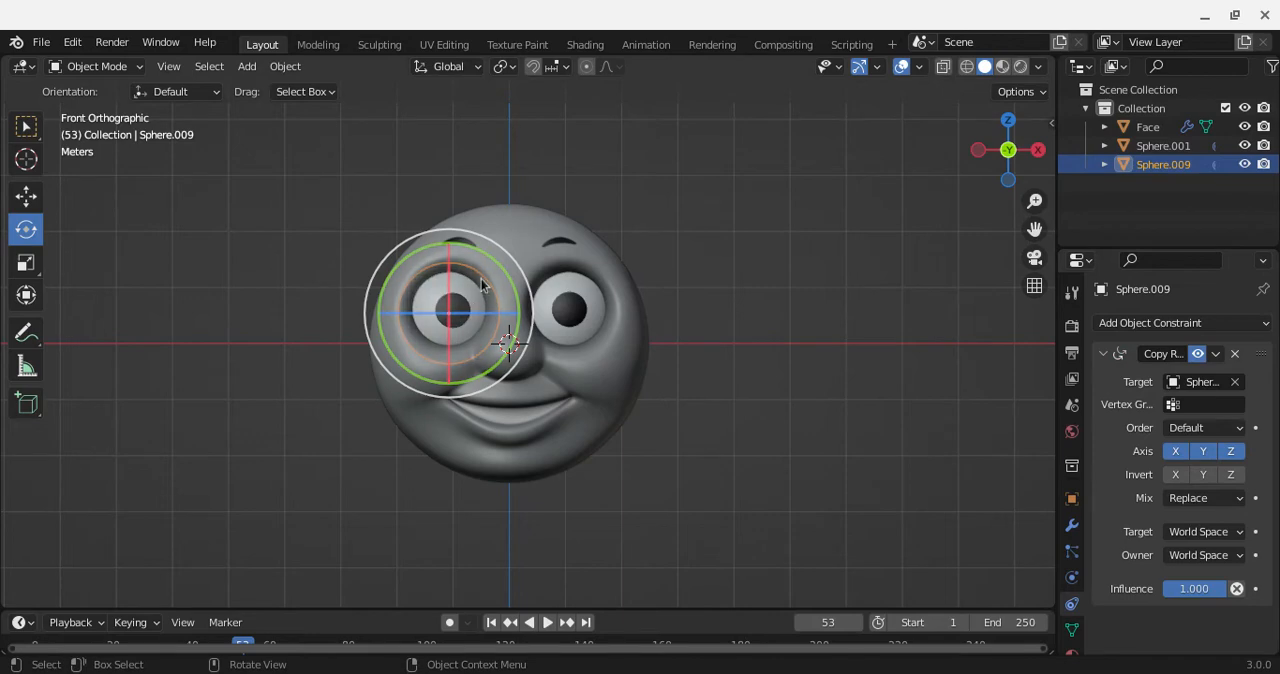
Step: Rotate Sphere.009 freely several times in trackball mode to test the linked eye constraints
drag(430, 282, 427, 284)
click(440, 295)
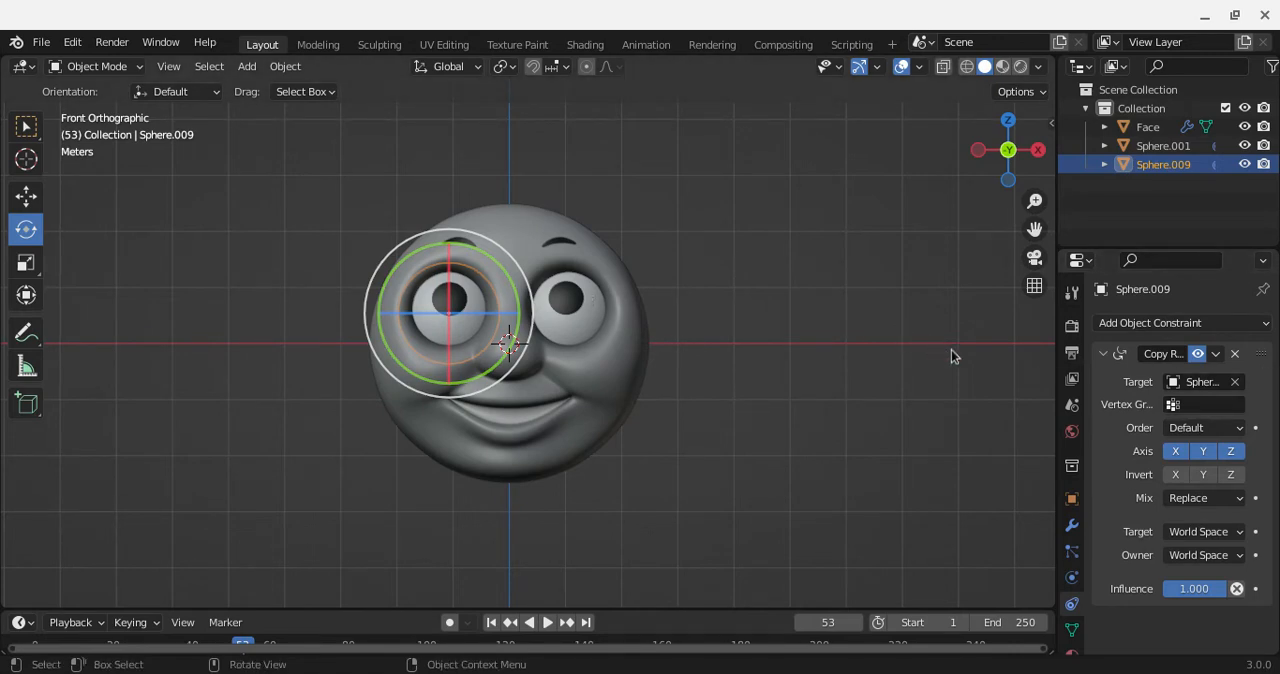
key(r)
key(r)
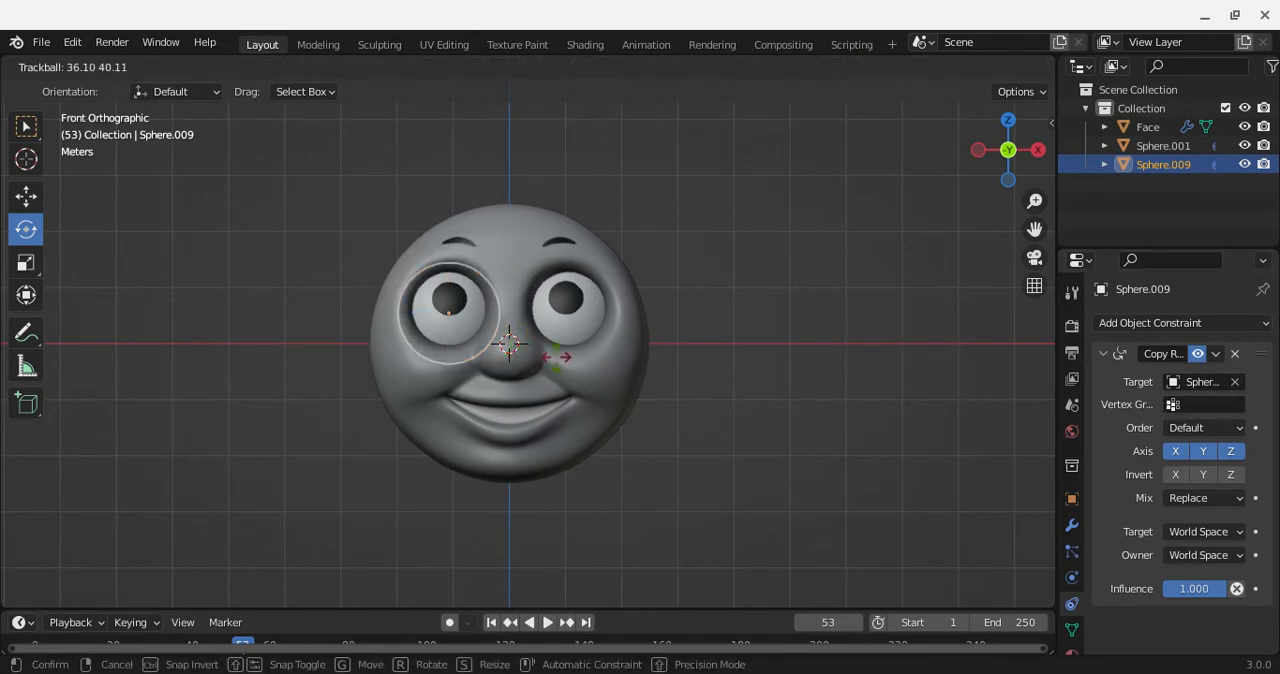
click(557, 356)
key(r)
key(r)
click(508, 340)
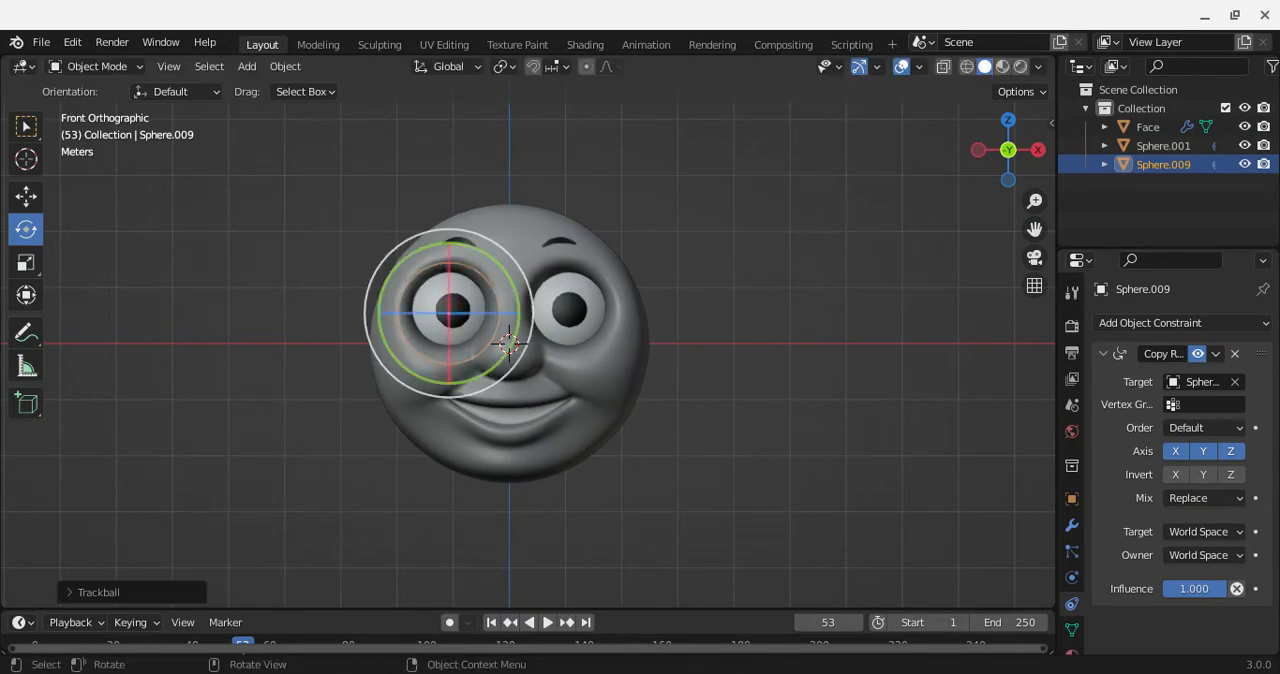
key(r)
key(r)
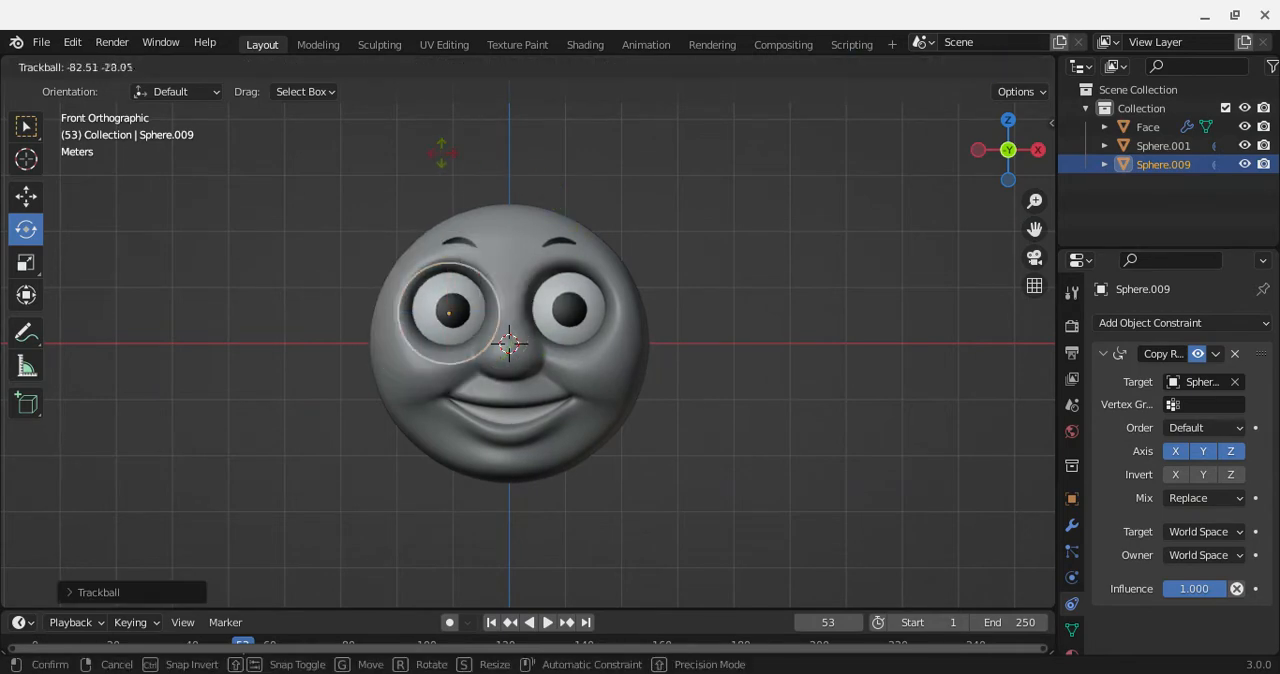
click(508, 343)
key(r)
key(r)
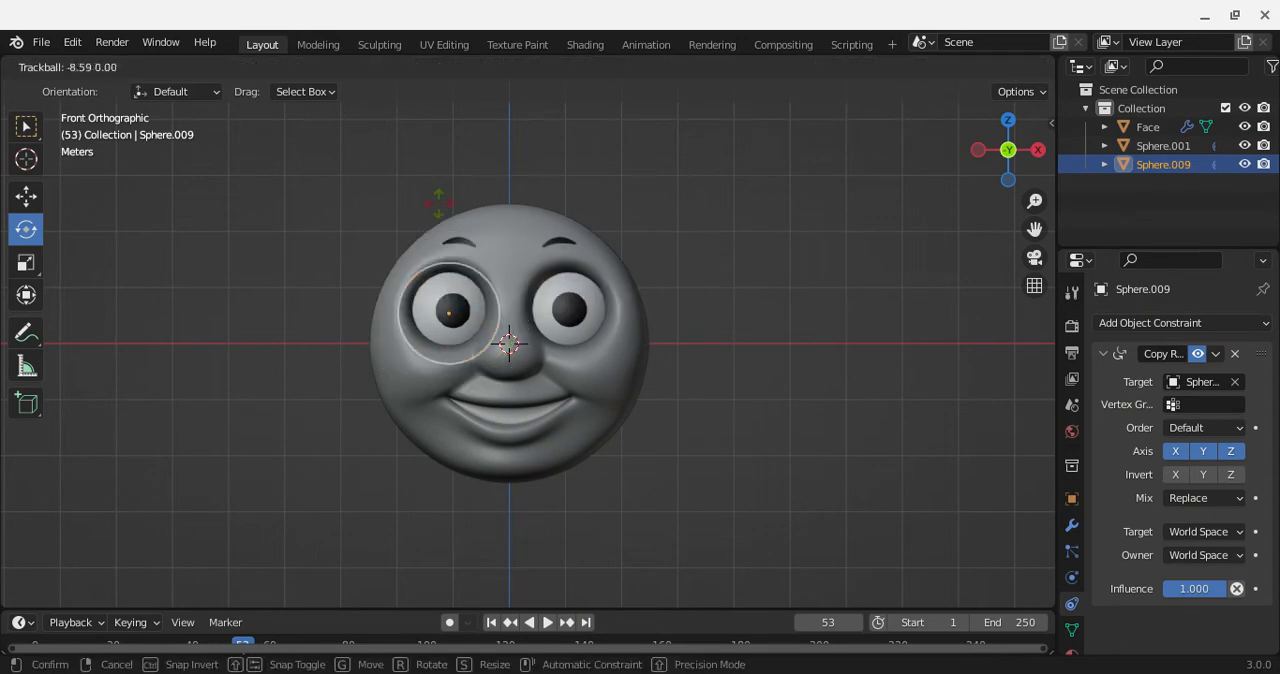
click(508, 343)
Step: Select Sphere.001 and rotate it, finishing with a free trackball rotation that aims the pupils near the centre
click(572, 292)
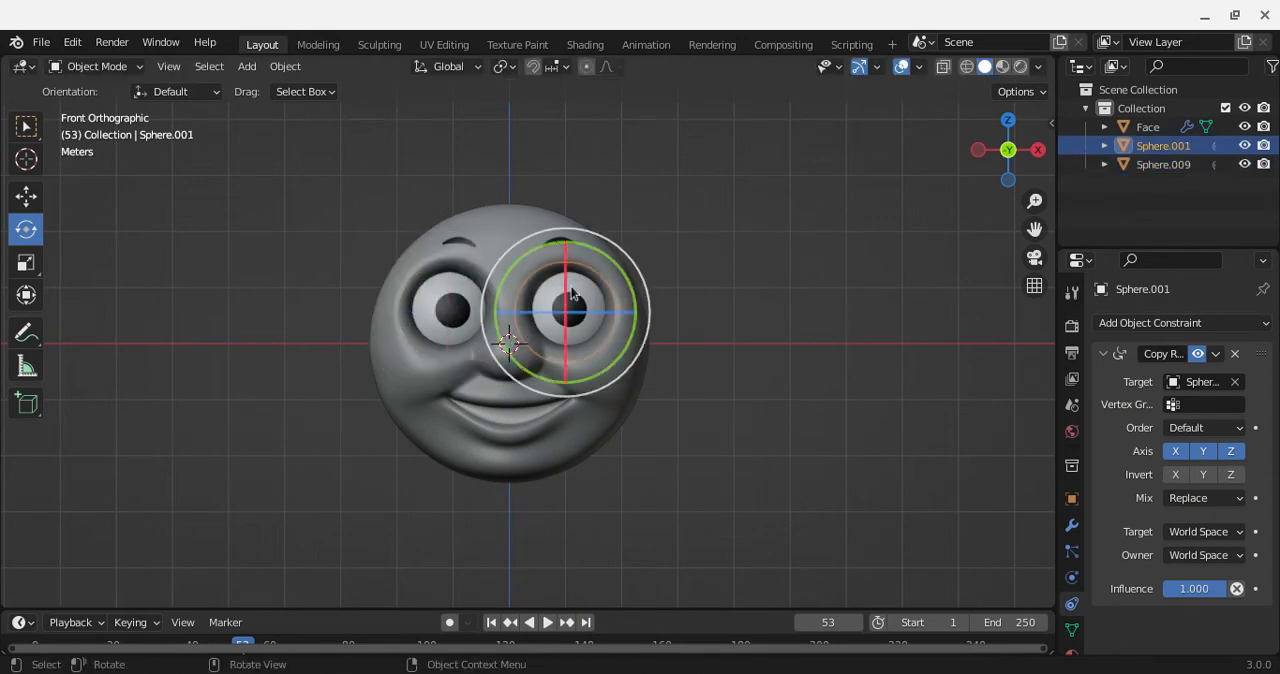
drag(566, 298, 508, 335)
key(r)
key(r)
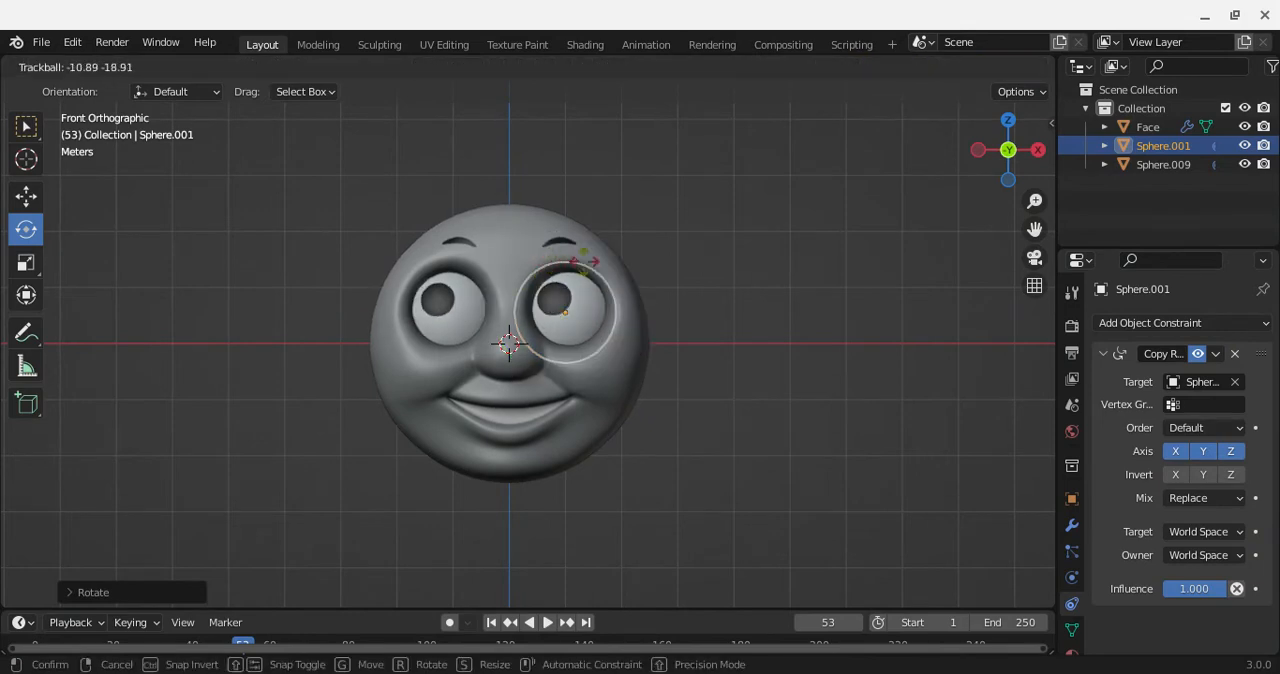
click(540, 290)
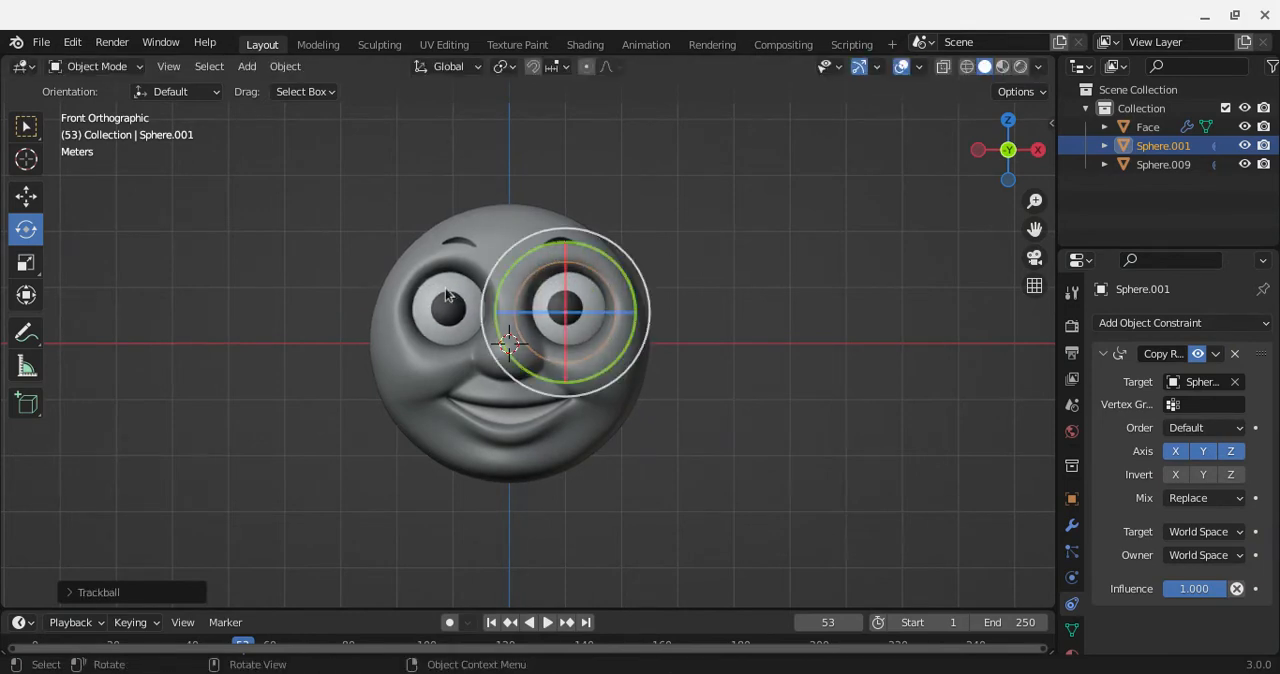
Step: Select Sphere.009 and apply a free trackball rotation to it
click(506, 335)
key(r)
key(r)
click(507, 340)
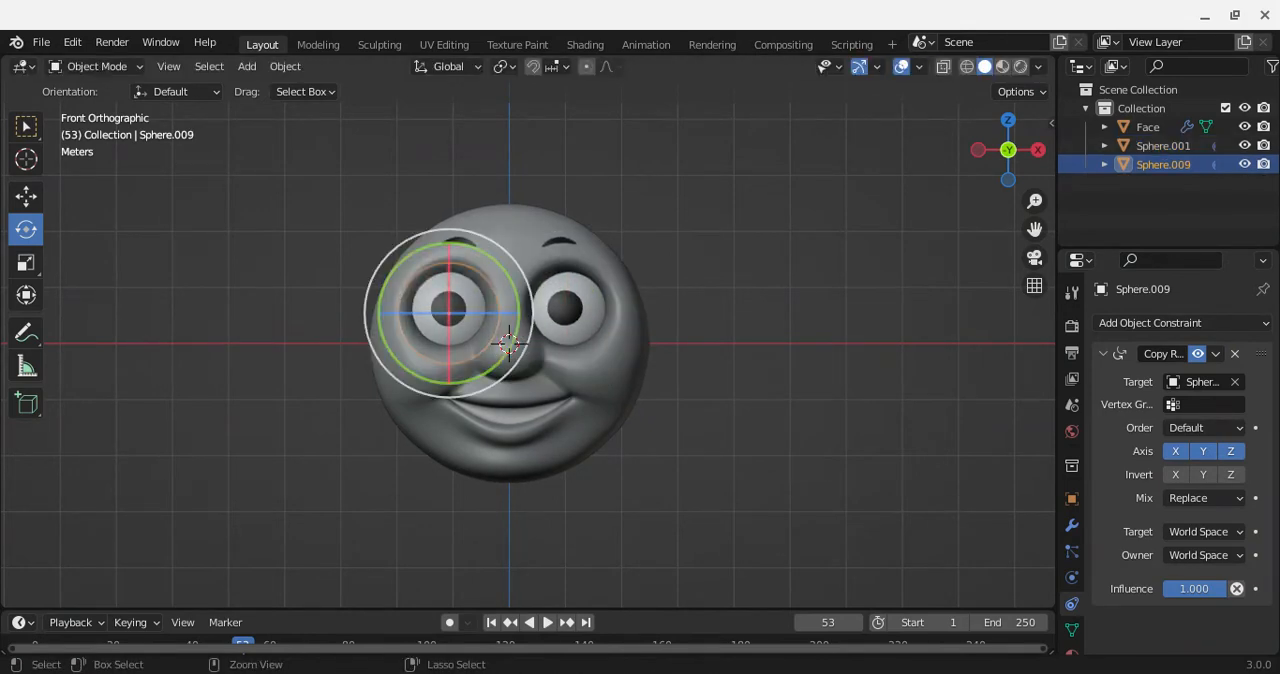
Step: Switch to Sphere.001 and give it another small free trackball rotation
click(508, 342)
key(r)
key(r)
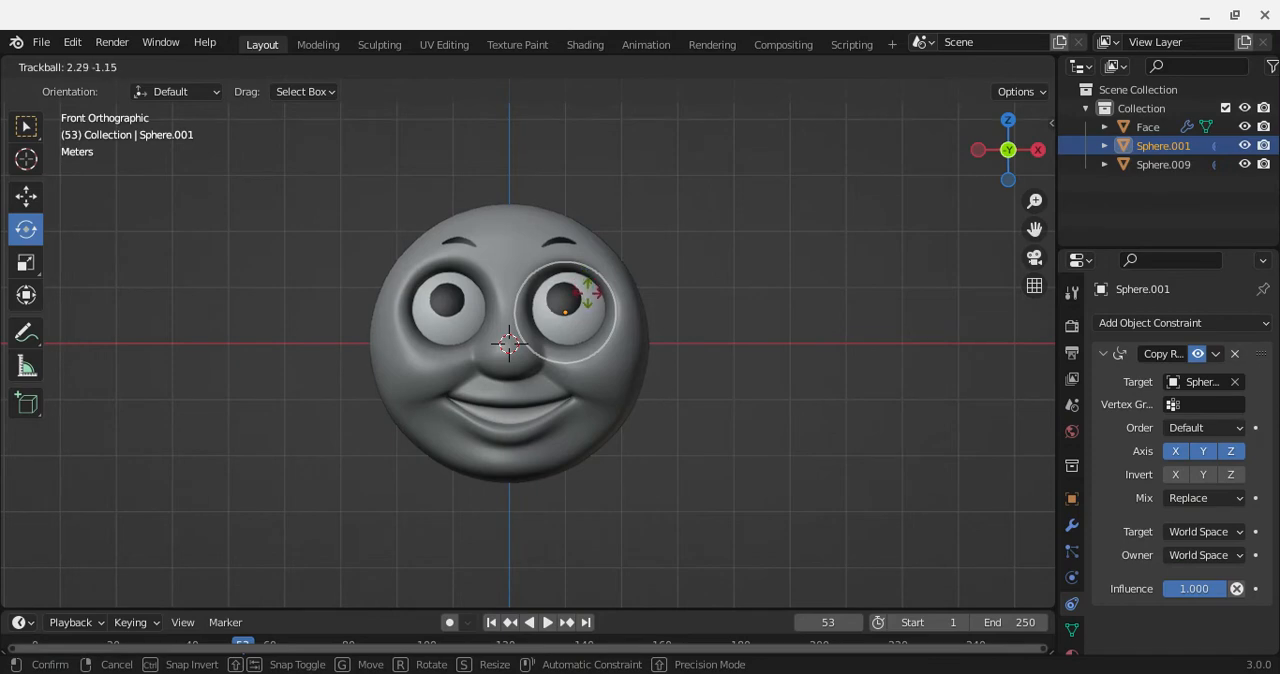
click(592, 288)
Step: Return to Sphere.009 and test one more free trackball rotation on that eye
click(450, 293)
key(r)
key(r)
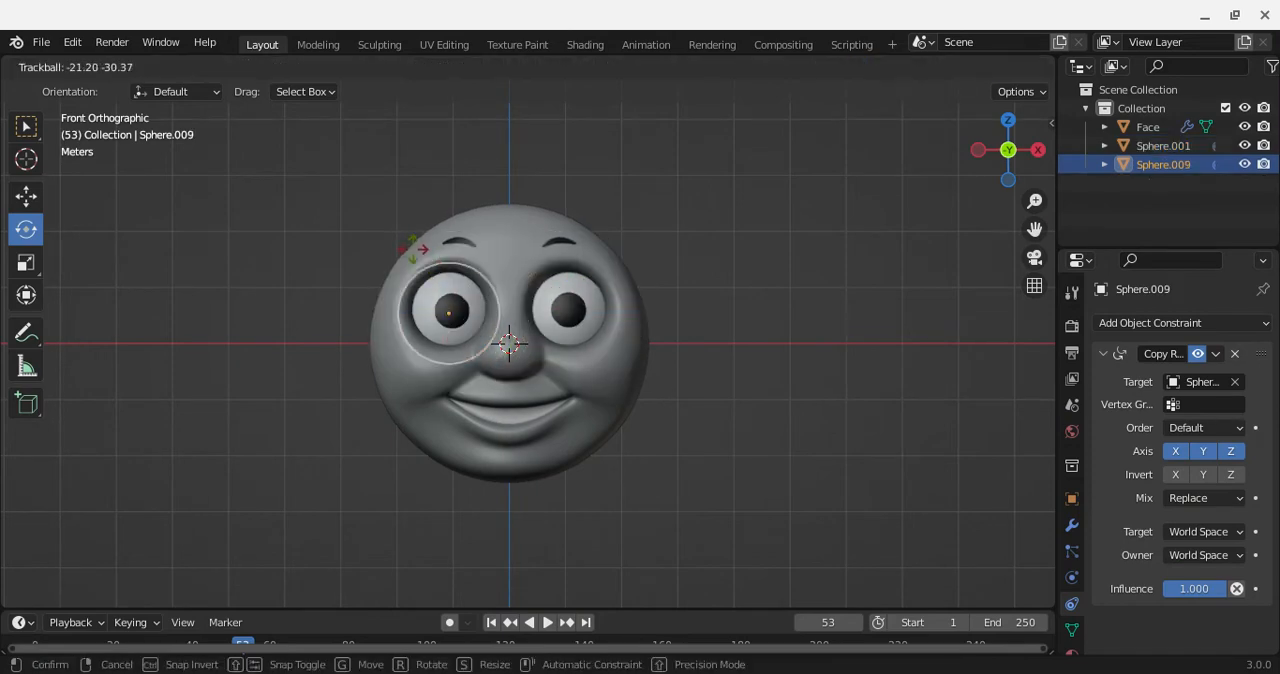
click(535, 322)
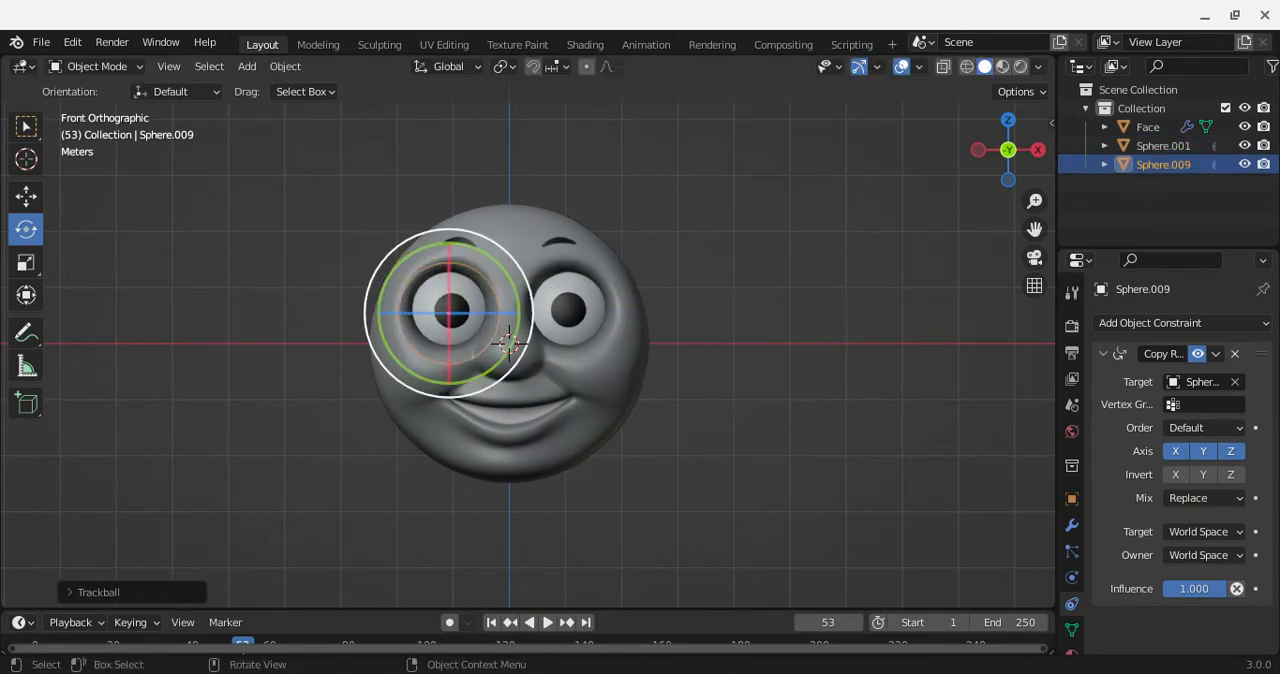
Step: Remove the Copy Rotation constraint from Sphere.009
click(675, 330)
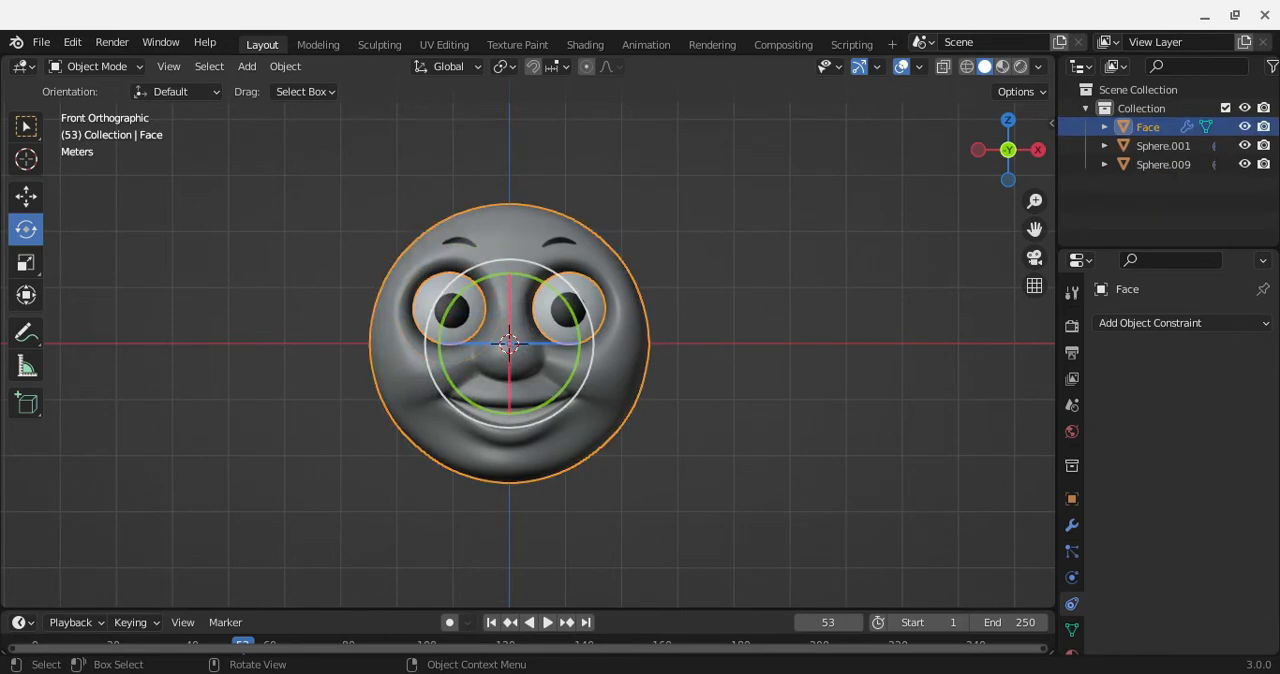
click(452, 305)
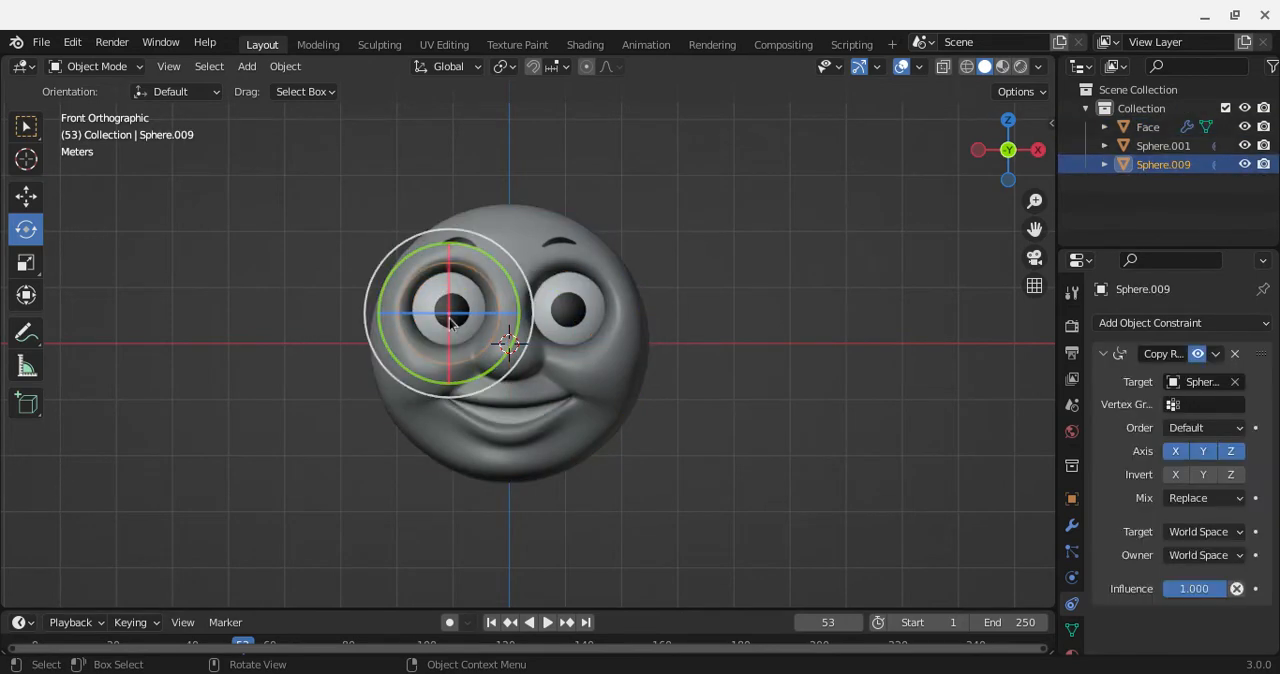
click(1235, 354)
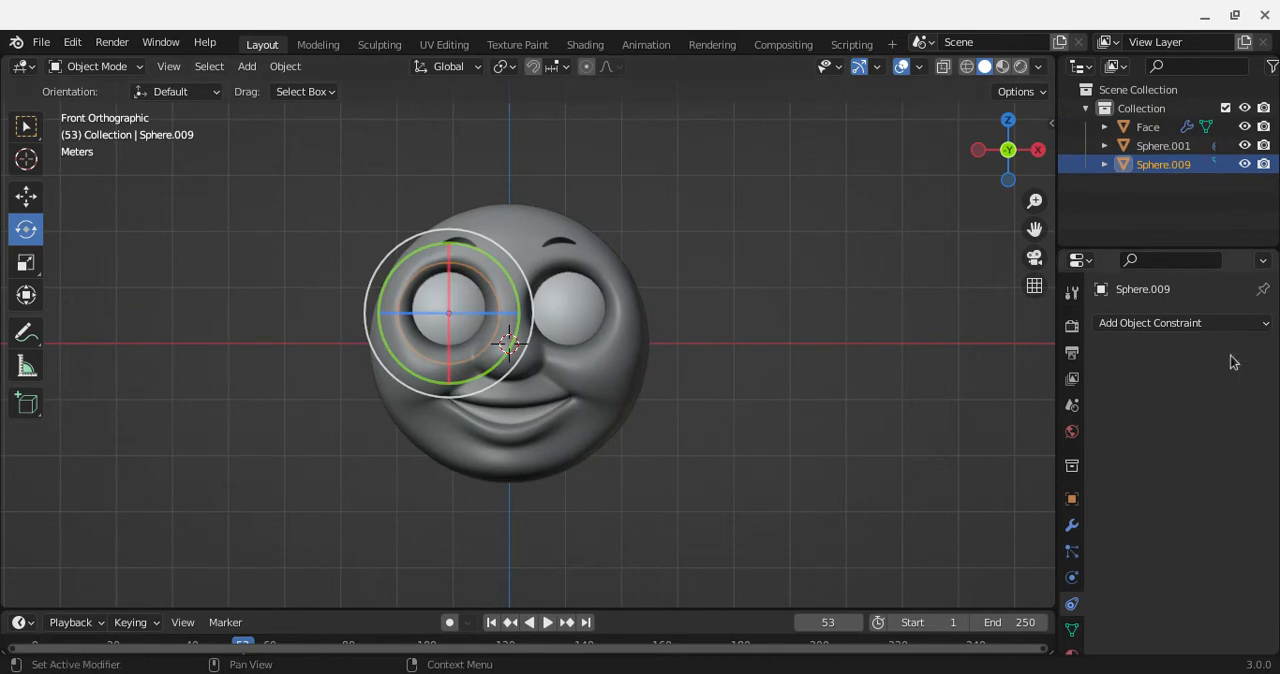
Step: Try free trackball rotations on the constrained eye Sphere.001, from the front and from a tilted perspective view
click(593, 299)
key(r)
key(r)
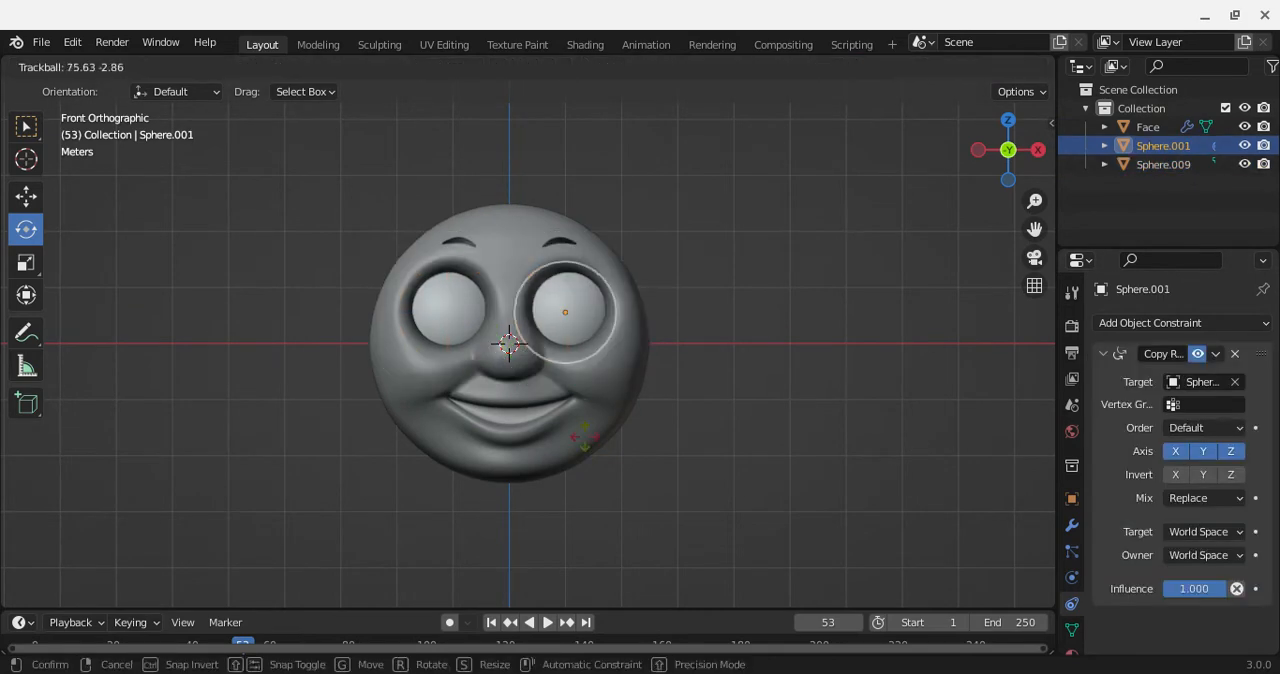
click(612, 141)
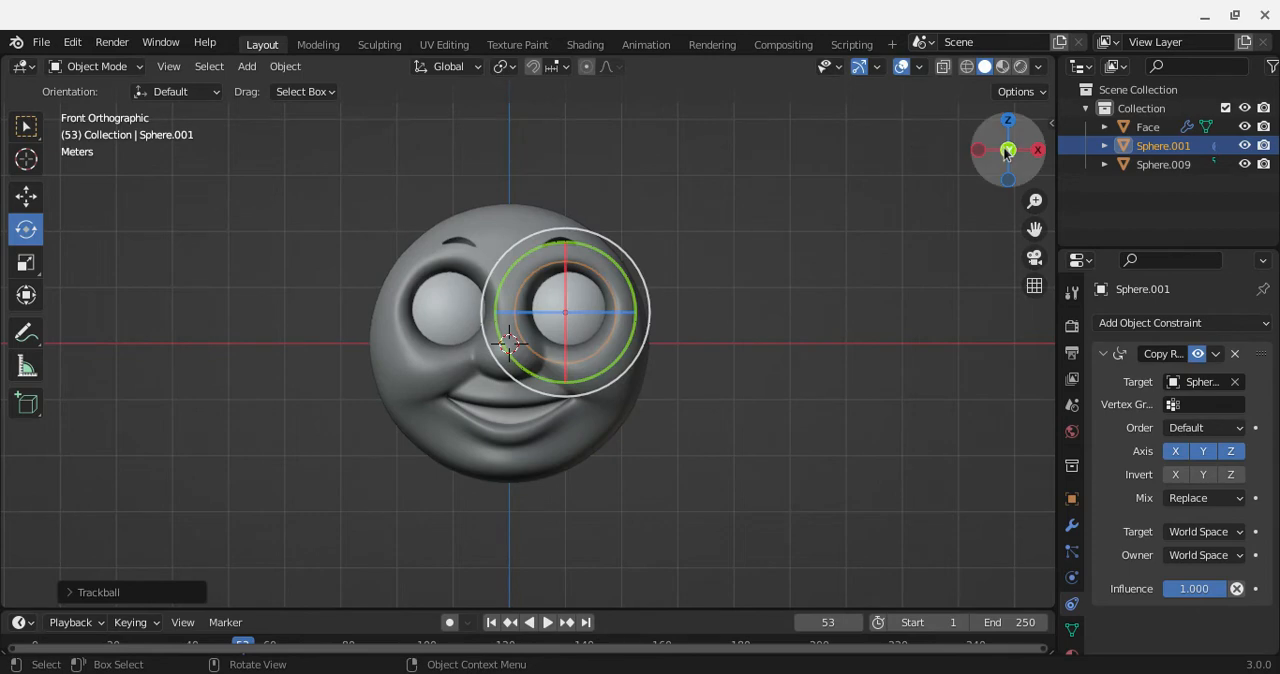
drag(1004, 148, 1004, 212)
key(r)
key(r)
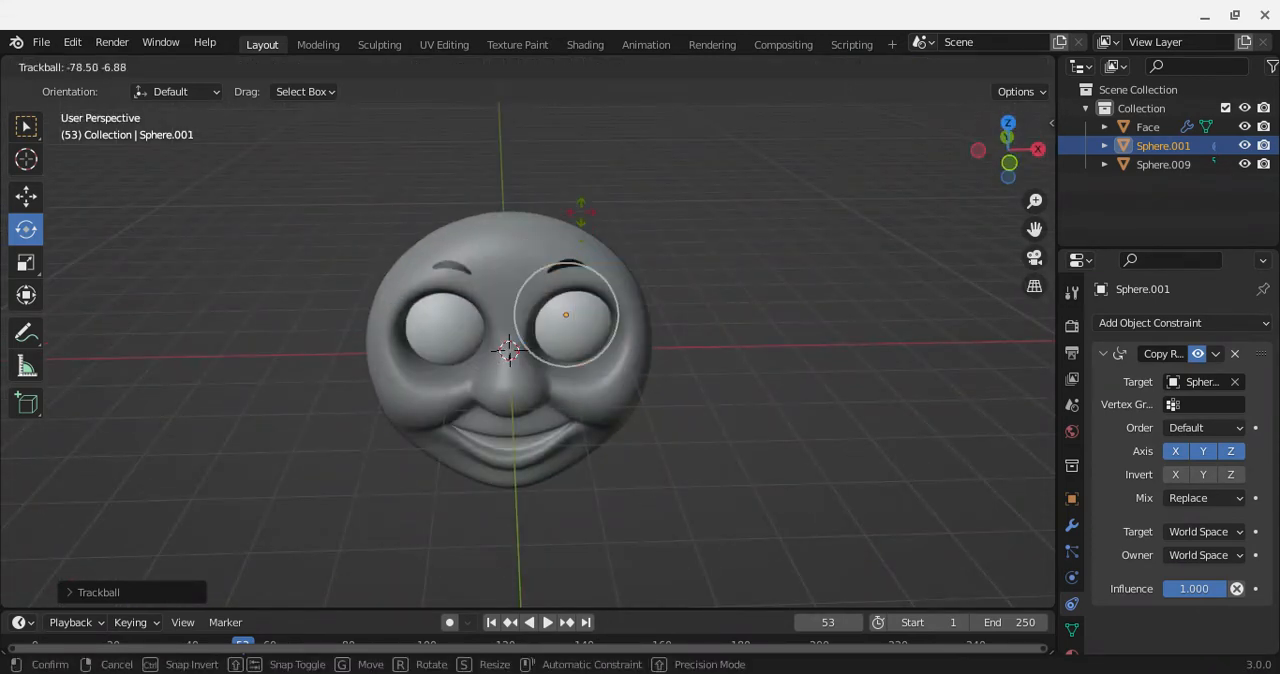
click(588, 197)
Step: Select Sphere.009 from behind the face and apply a large free trackball rotation to bring the pupils round toward the front
drag(1005, 148, 930, 165)
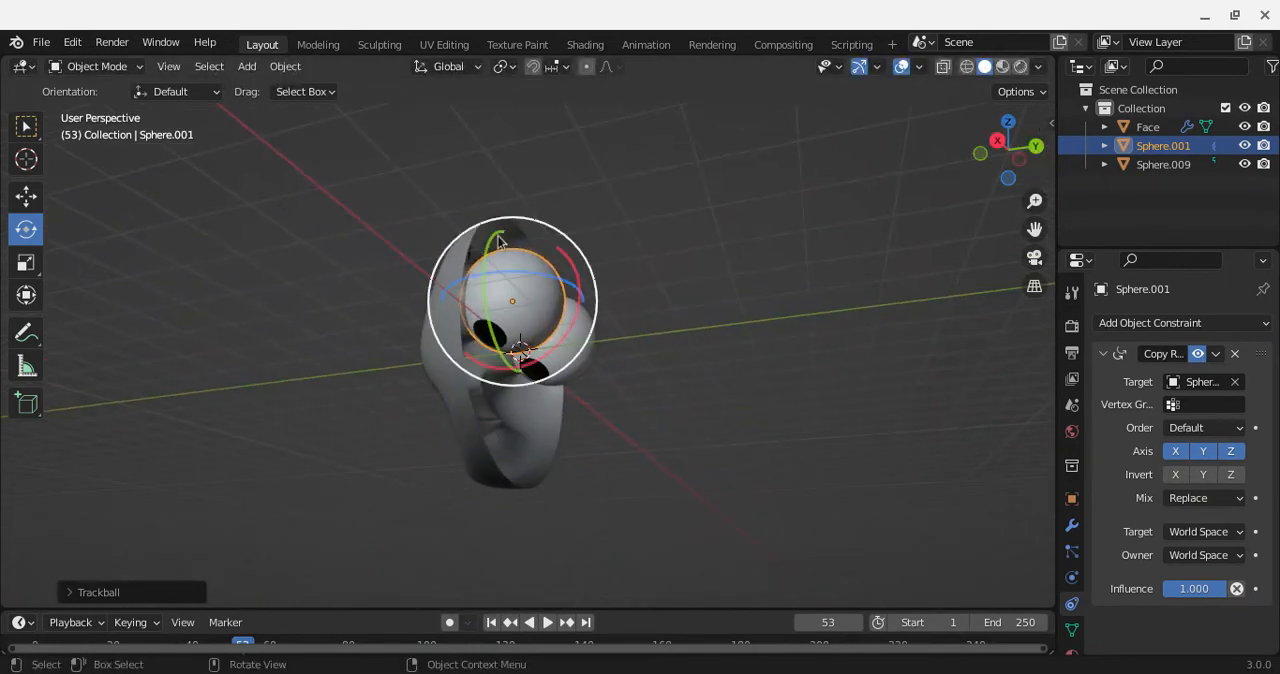
click(592, 352)
key(r)
key(r)
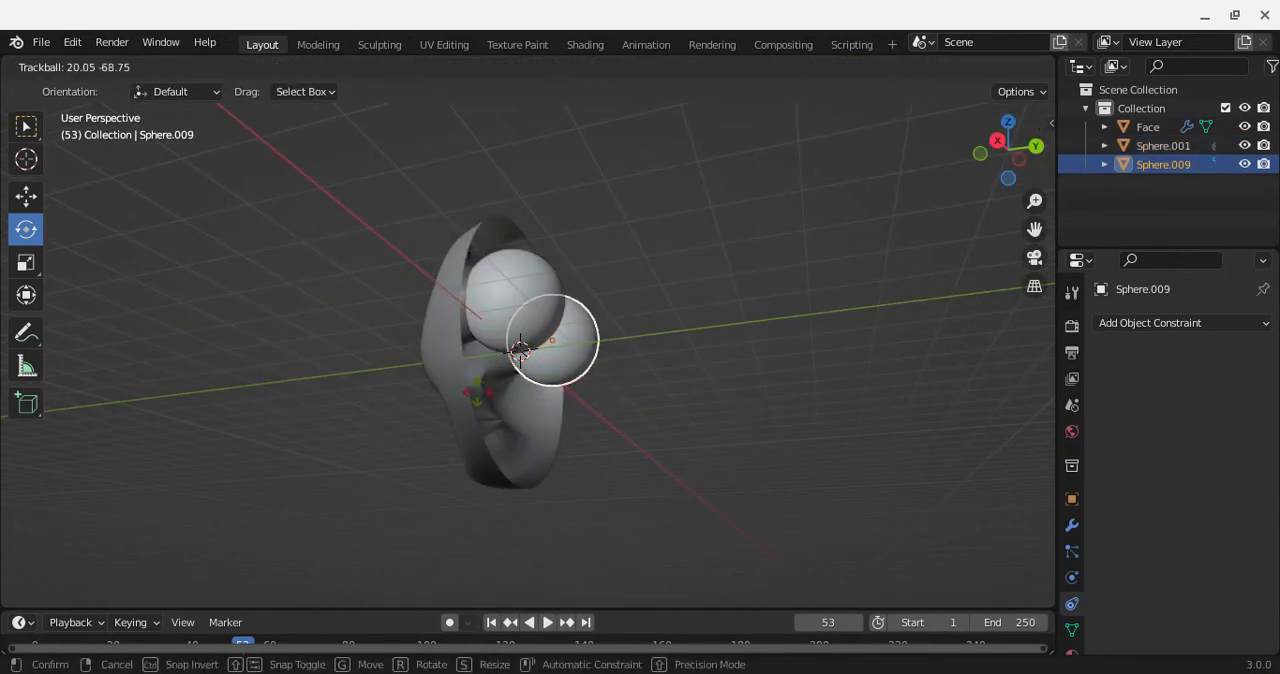
drag(477, 392, 477, 392)
Step: In front view, fine-tune Sphere.009 with free trackball rotations until both pupils look straight ahead
click(981, 155)
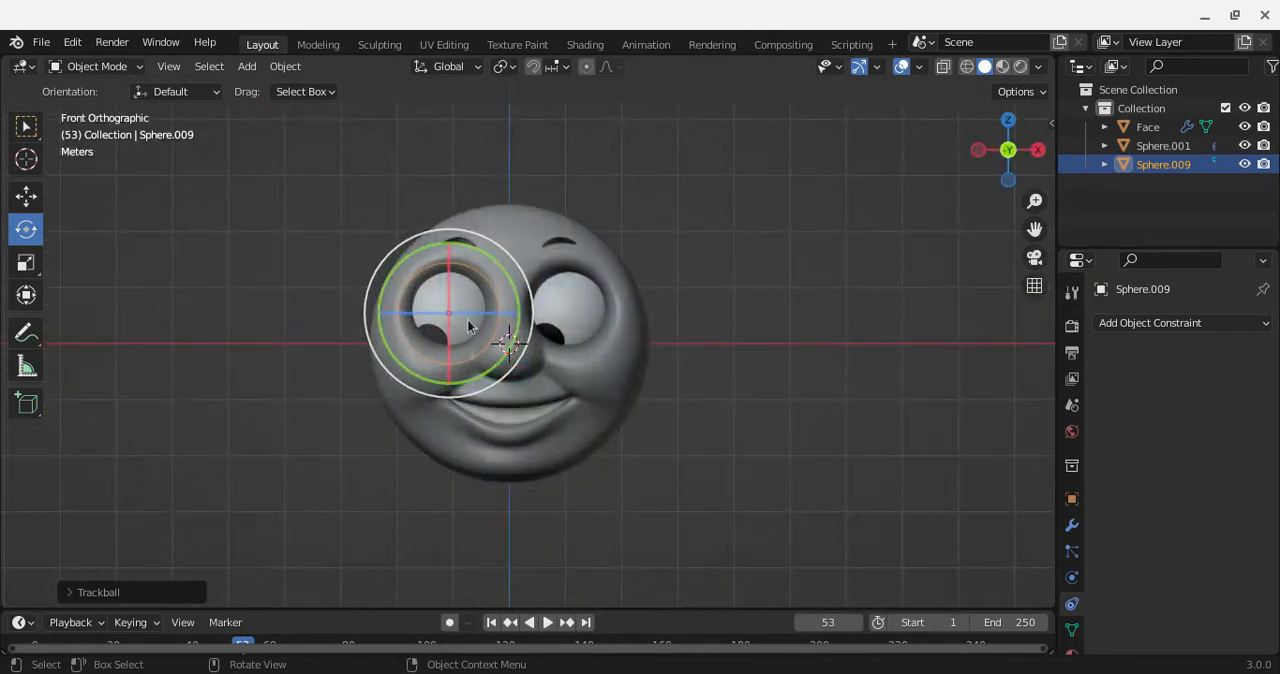
drag(466, 337, 497, 270)
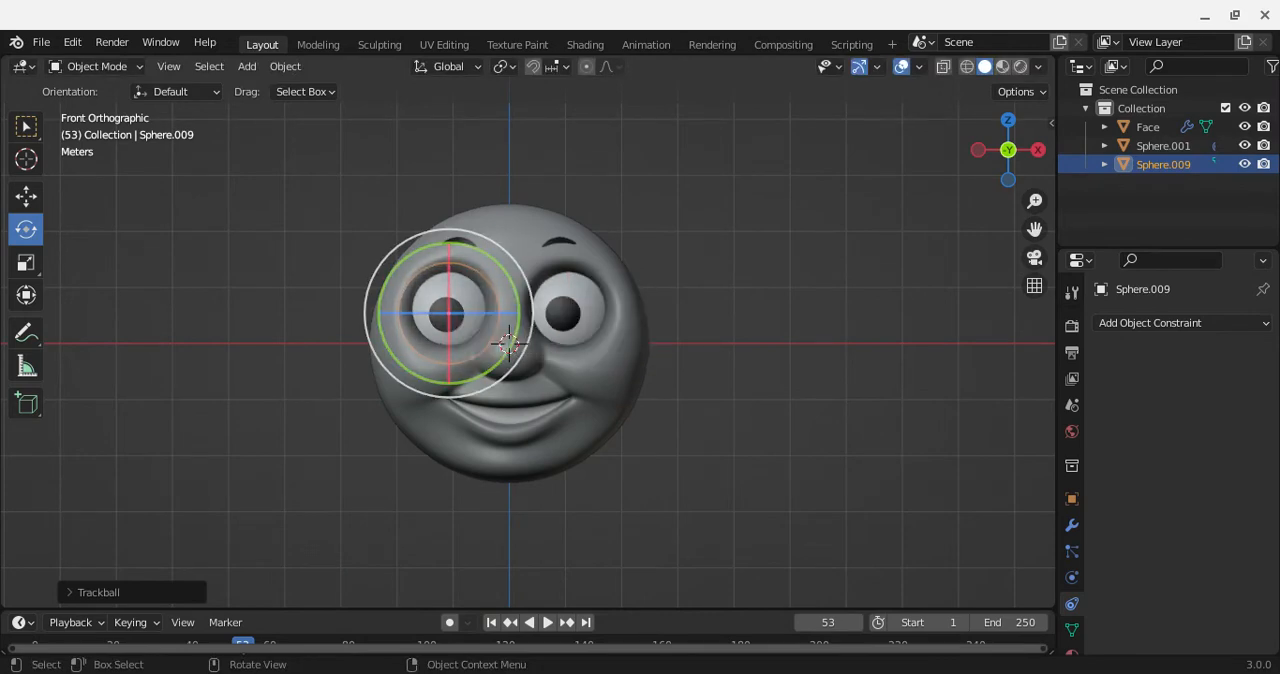
mouse_move(490, 329)
mouse_down()
mouse_move(519, 304)
mouse_move(473, 318)
mouse_move(493, 316)
mouse_move(478, 317)
mouse_move(500, 332)
mouse_move(477, 325)
mouse_up()
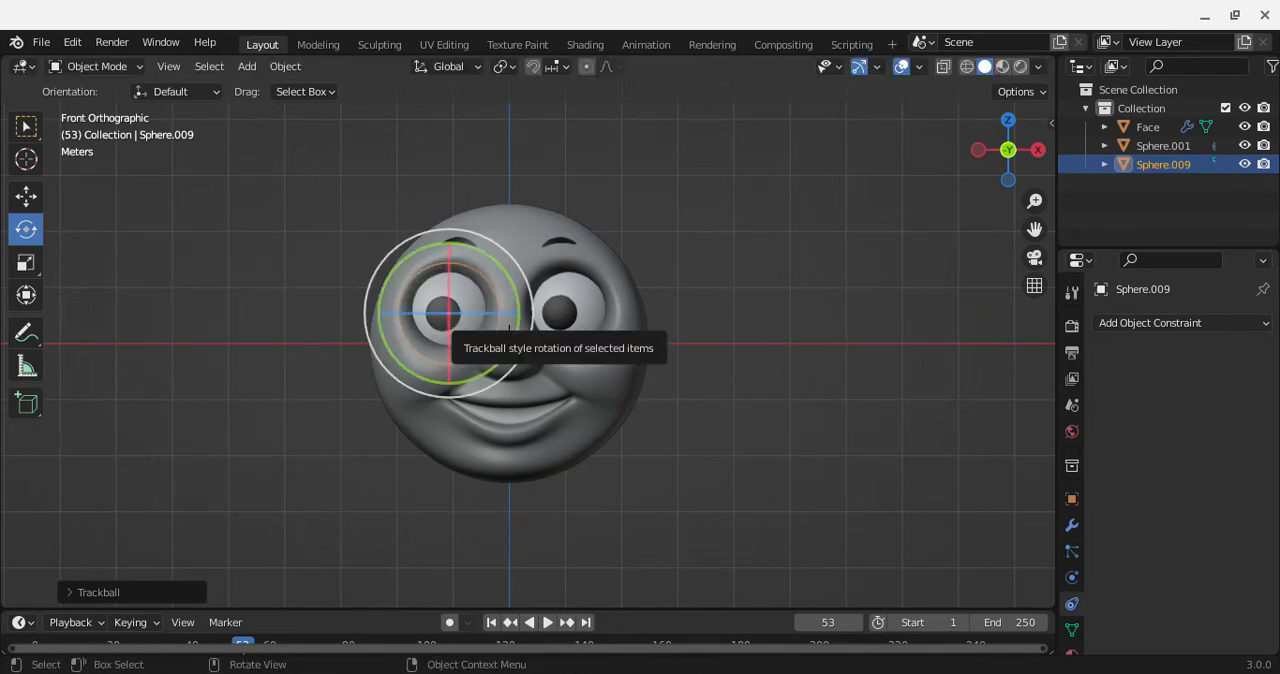
click(508, 325)
click(565, 320)
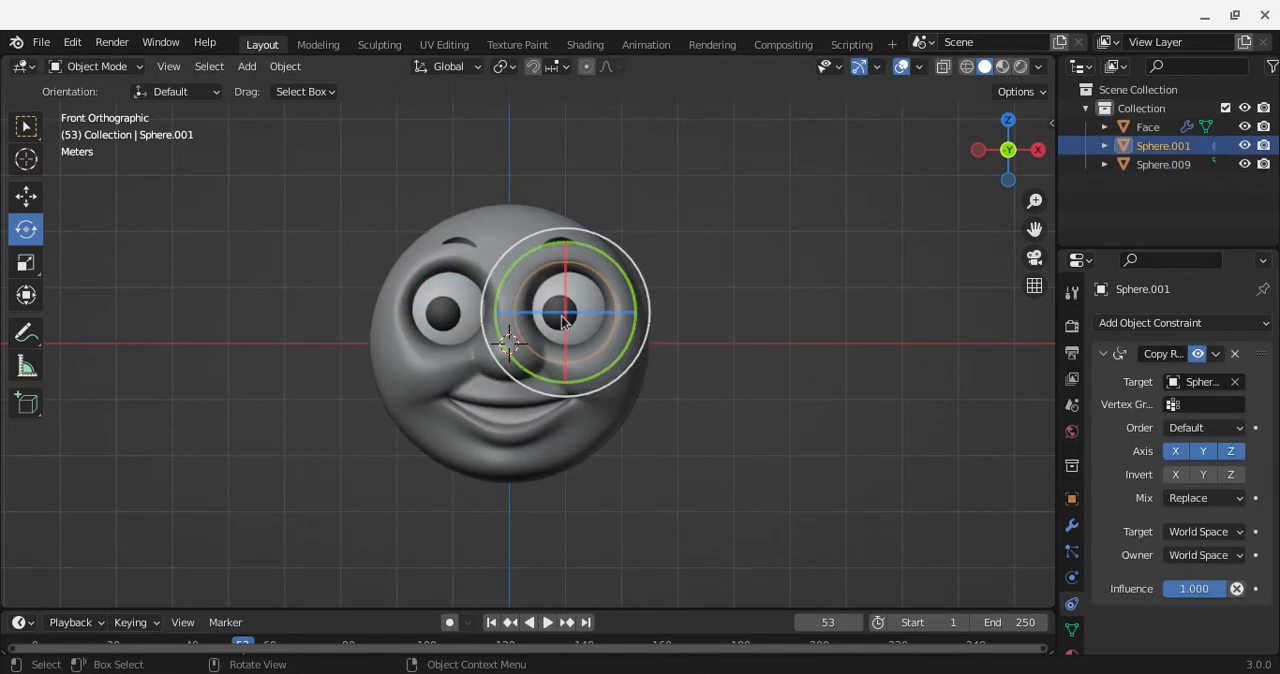
click(463, 319)
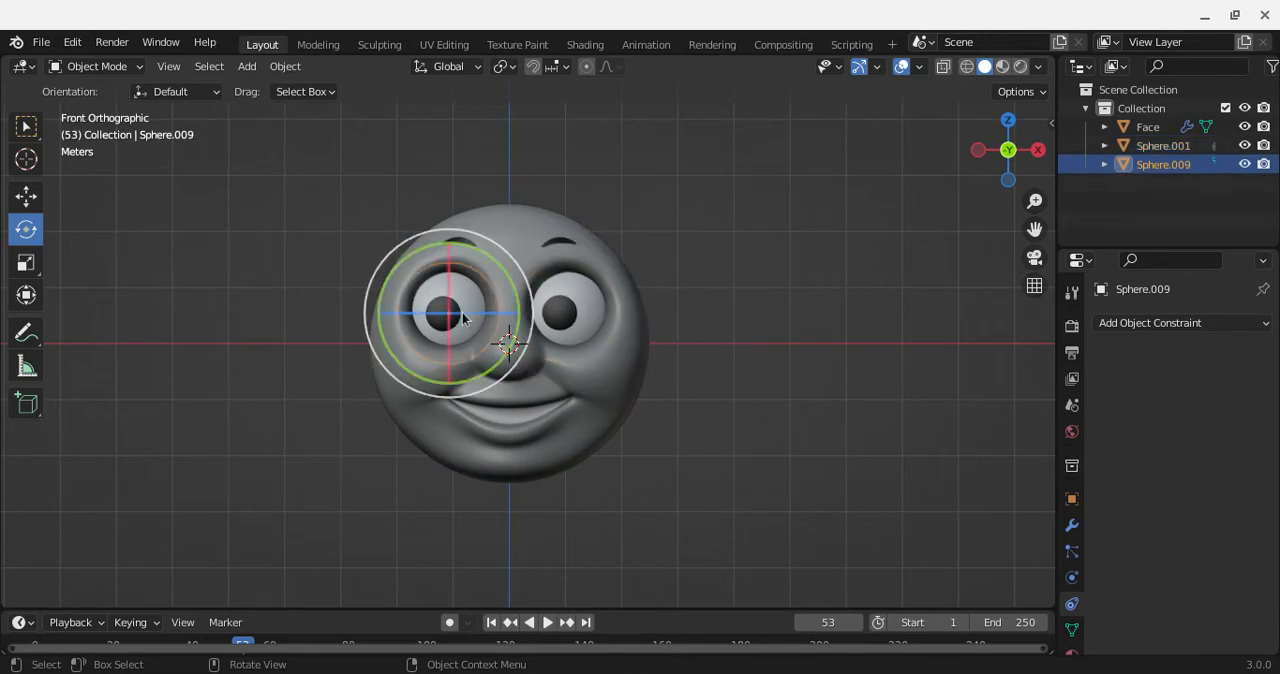
mouse_move(463, 318)
mouse_down()
mouse_move(476, 300)
mouse_move(470, 339)
mouse_move(466, 308)
mouse_move(487, 340)
mouse_move(437, 305)
mouse_move(453, 318)
mouse_move(446, 310)
mouse_move(443, 337)
mouse_move(446, 309)
mouse_move(424, 290)
mouse_move(449, 310)
mouse_up()
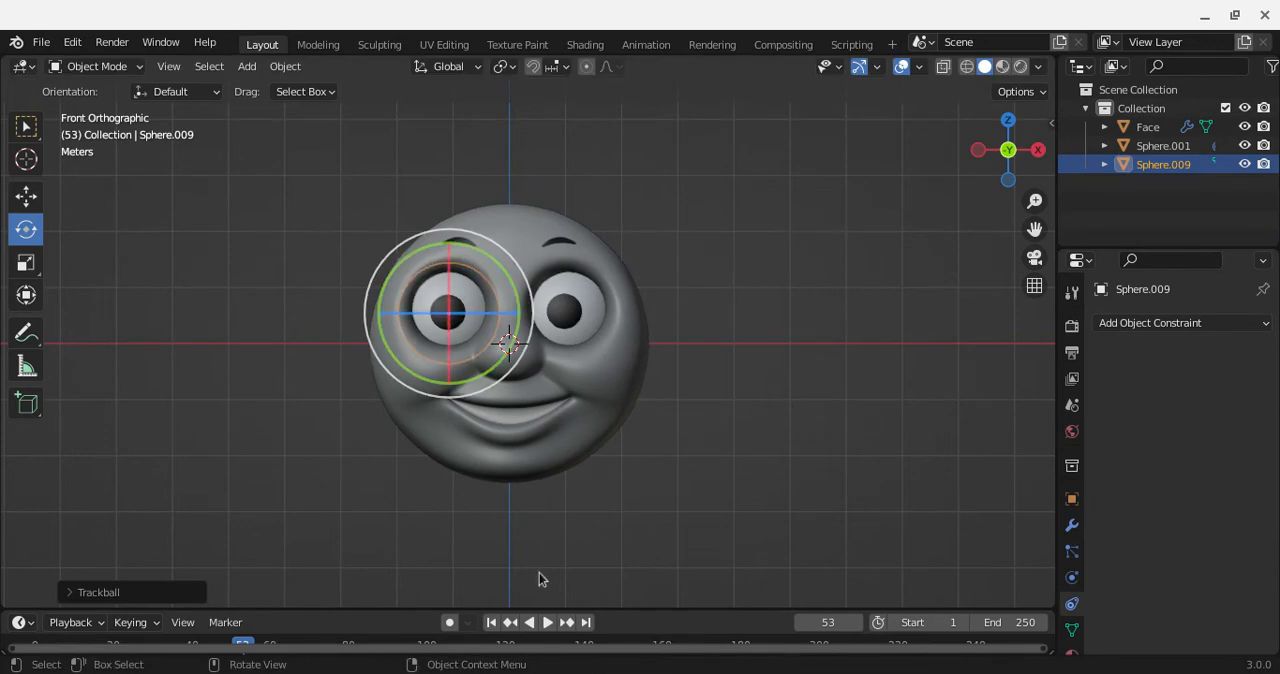
Step: Enlarge the timeline area and set the current frame to 10
drag(624, 605, 626, 480)
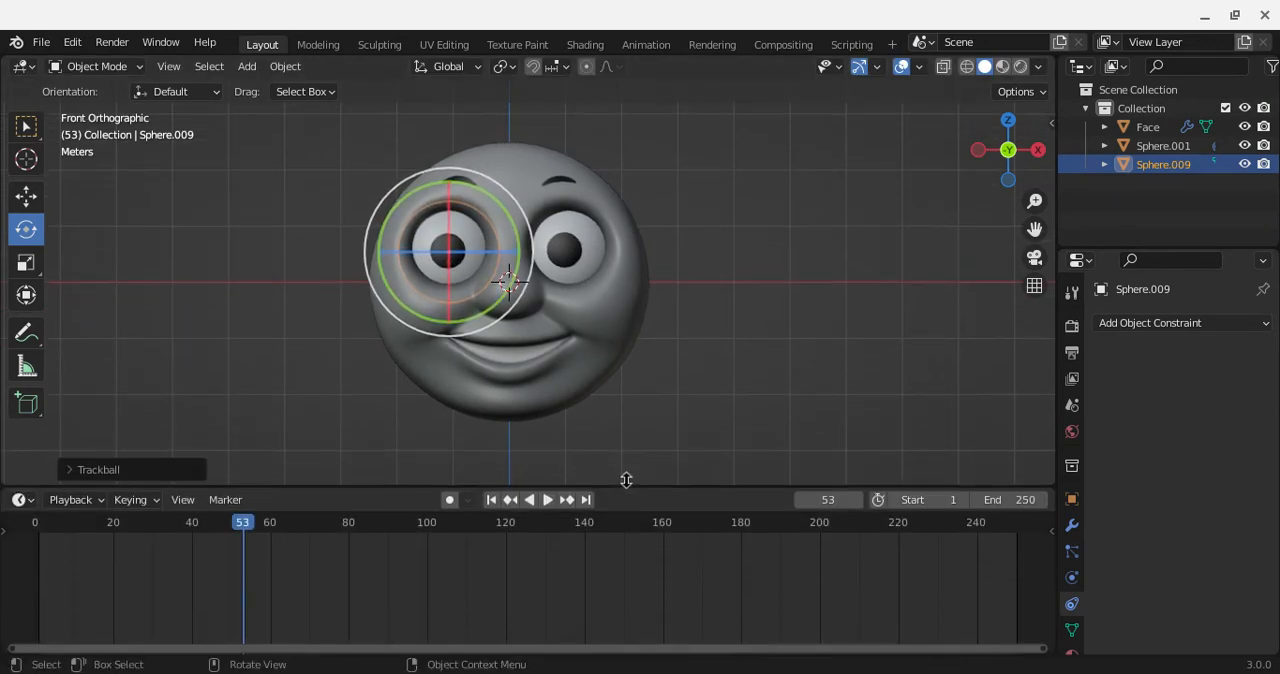
drag(140, 525, 38, 538)
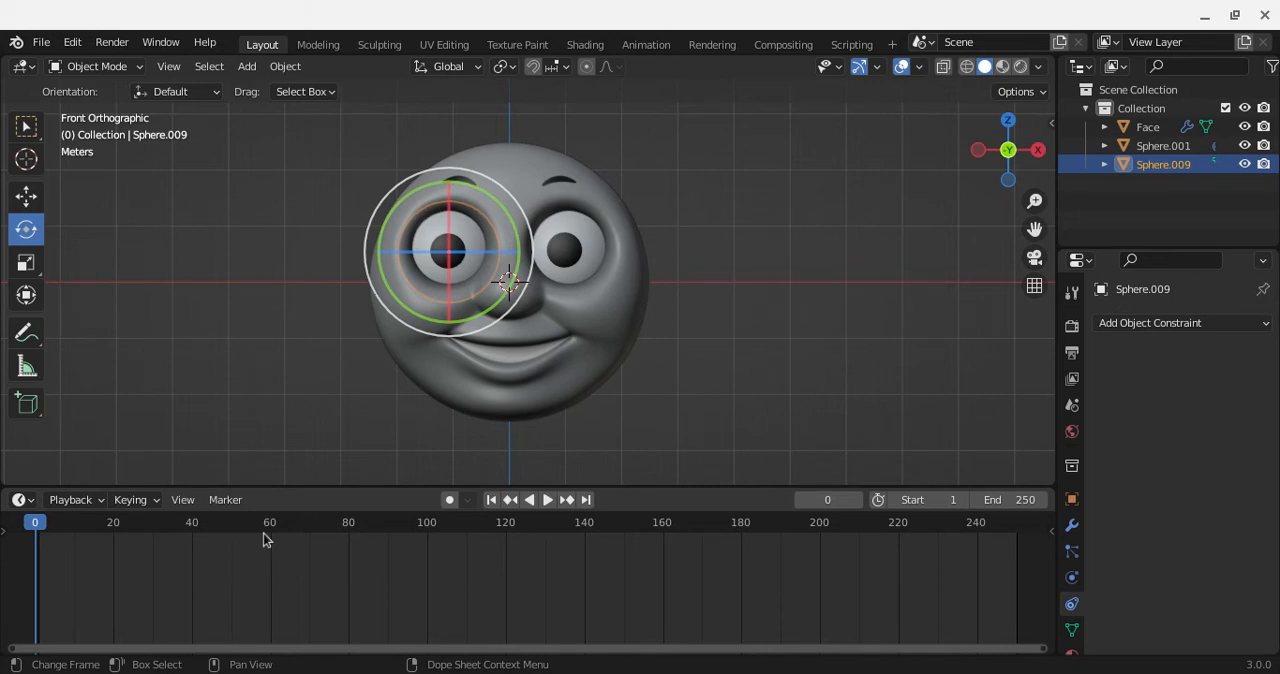
mouse_move(71, 530)
mouse_down()
mouse_move(6, 534)
mouse_move(77, 530)
mouse_up()
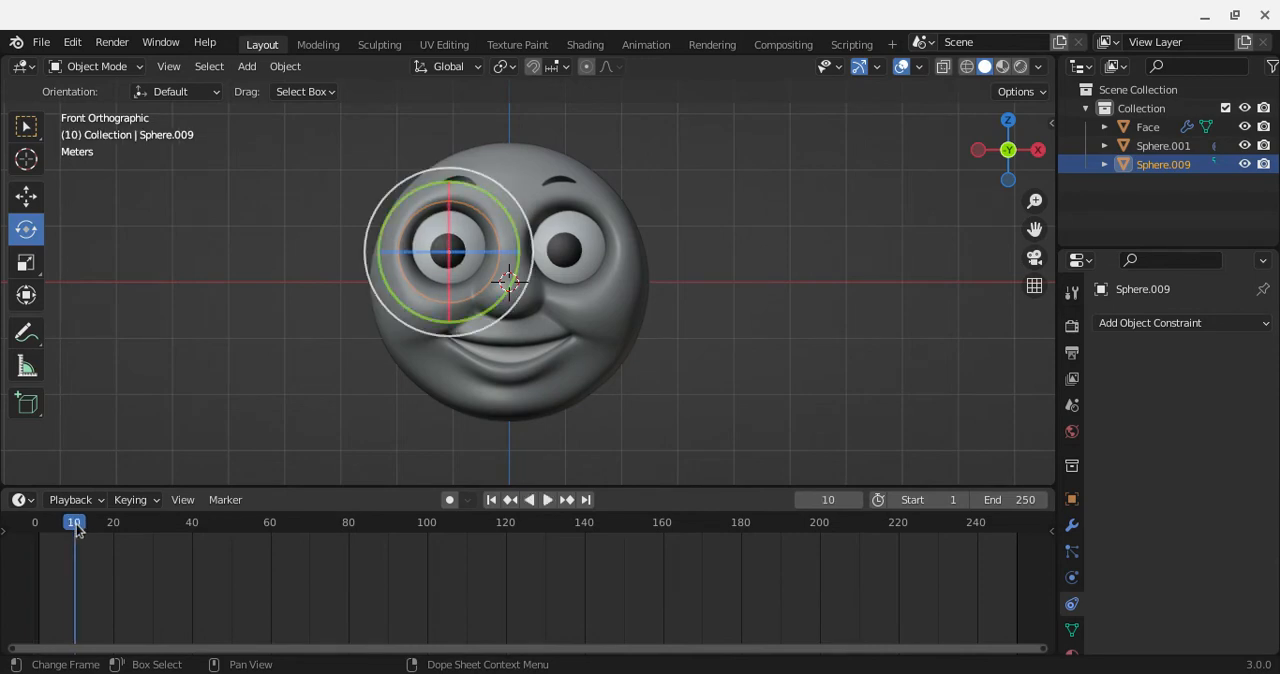
key(space)
key(space)
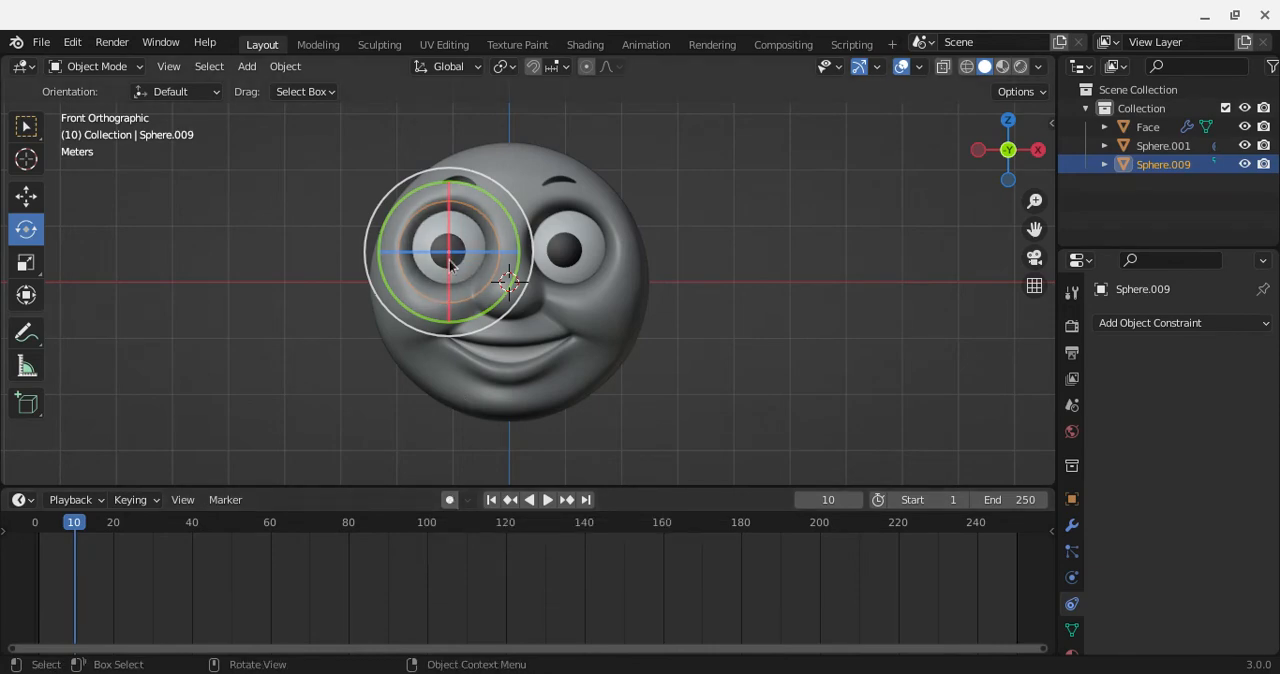
Step: Enable Auto Keying and rotate Sphere.009 at frame 10 so both pupils look toward the viewer's right
click(450, 500)
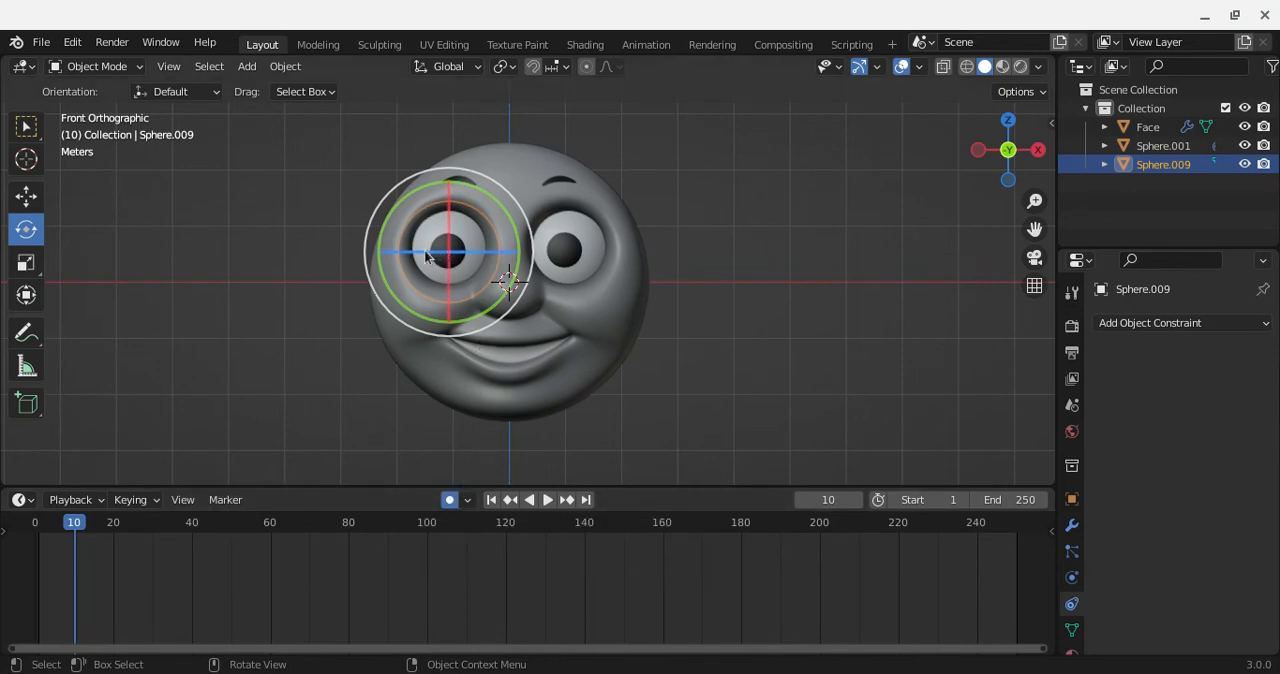
drag(423, 257, 349, 264)
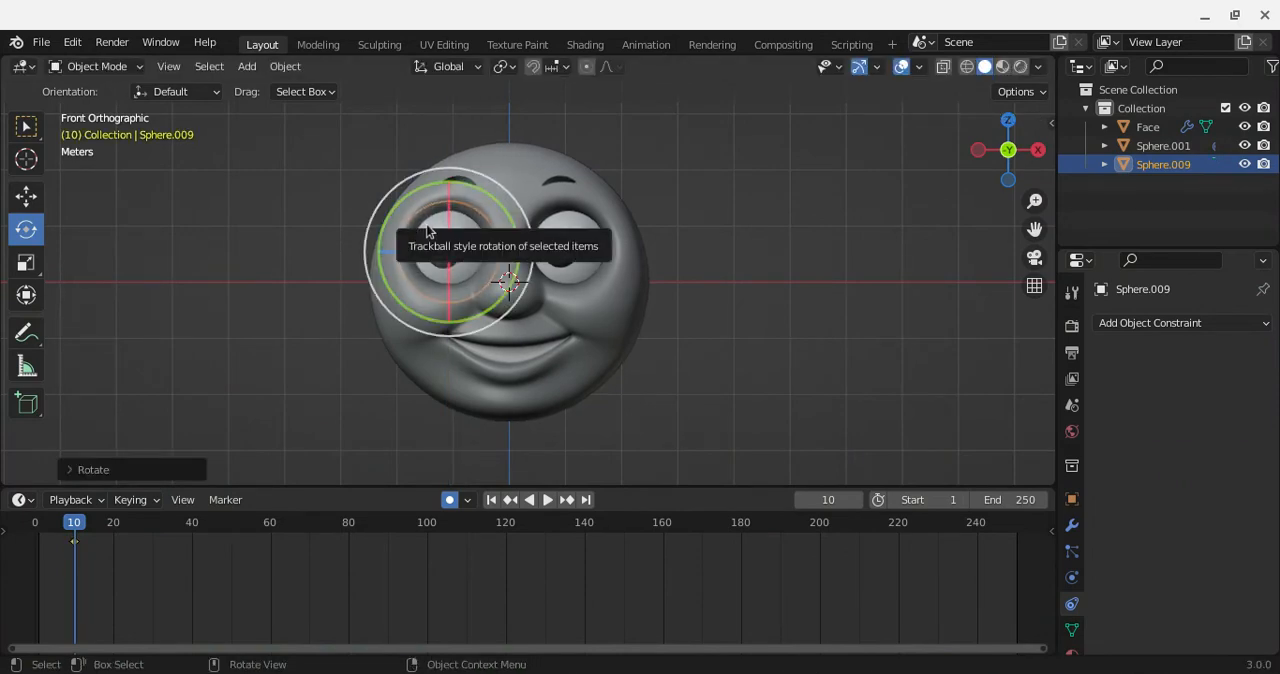
drag(427, 230, 489, 229)
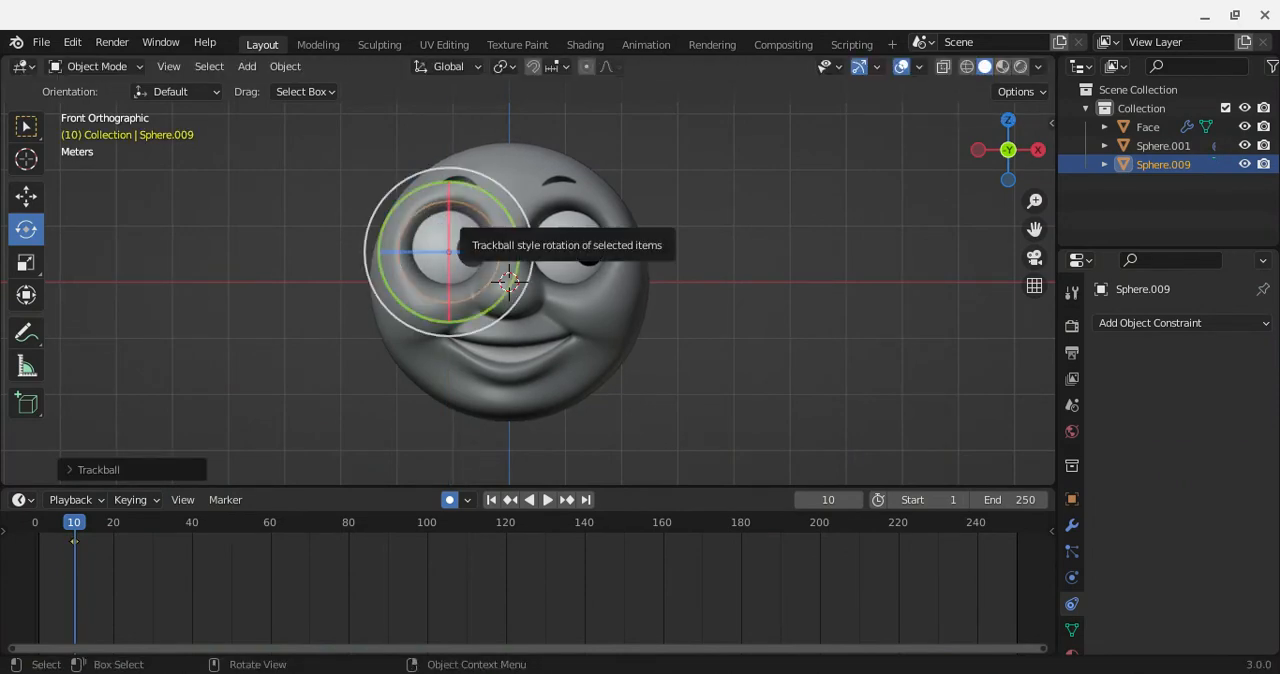
Step: Keyframe Sphere.009 looking straight ahead at frame 0, and play back the eye movement with Auto Keying off
drag(72, 520, 22, 525)
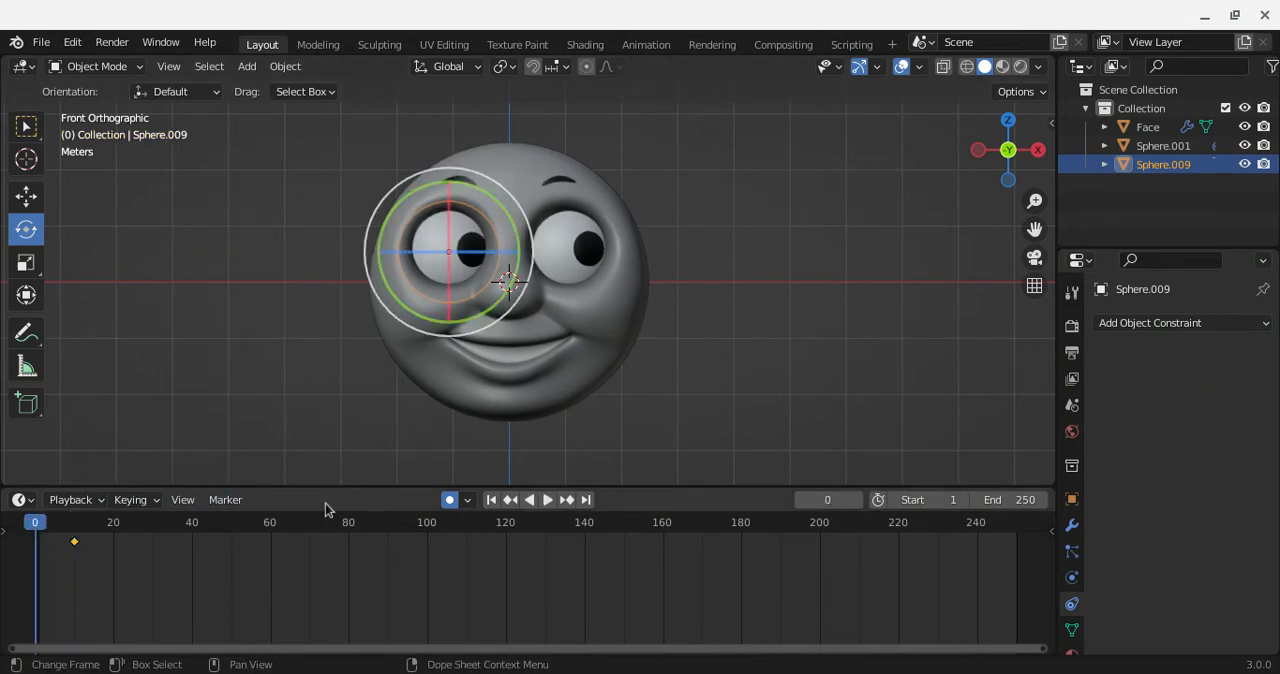
mouse_move(442, 250)
mouse_down()
mouse_move(429, 243)
mouse_move(440, 255)
mouse_up()
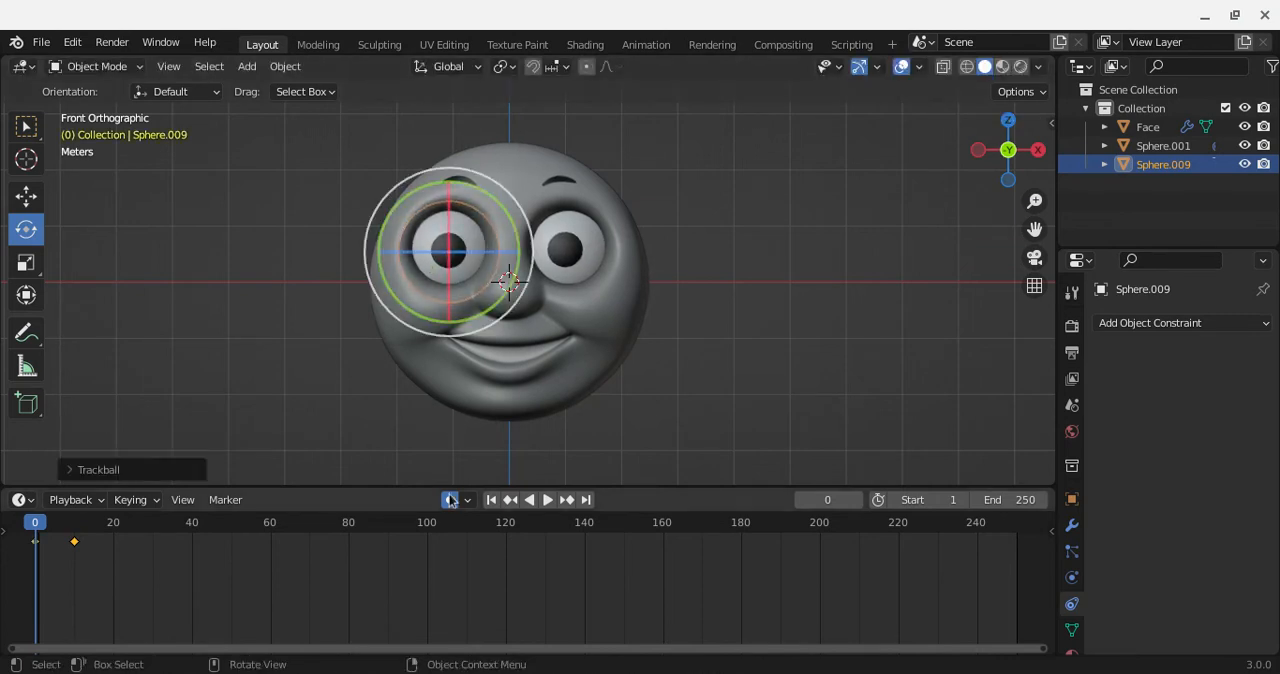
key(space)
key(space)
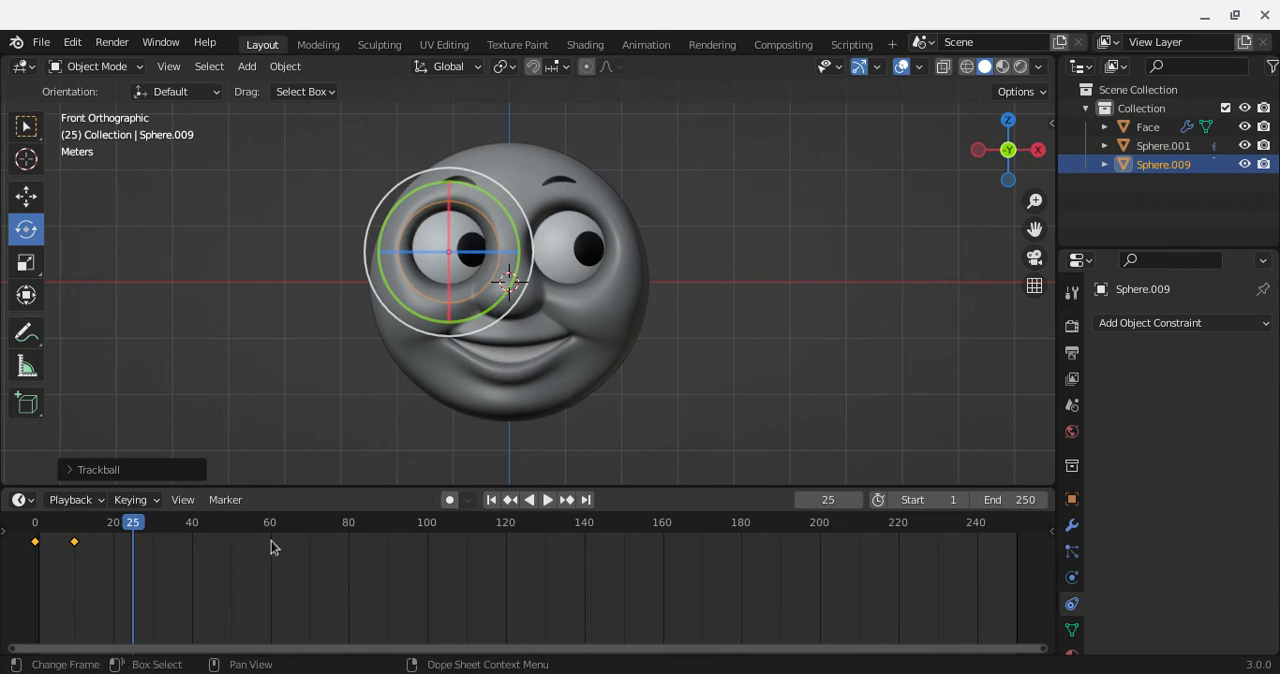
Step: At frame 30, re-enable Auto Keying and rotate Sphere.009 so both pupils look toward the viewer's left
click(114, 530)
key(space)
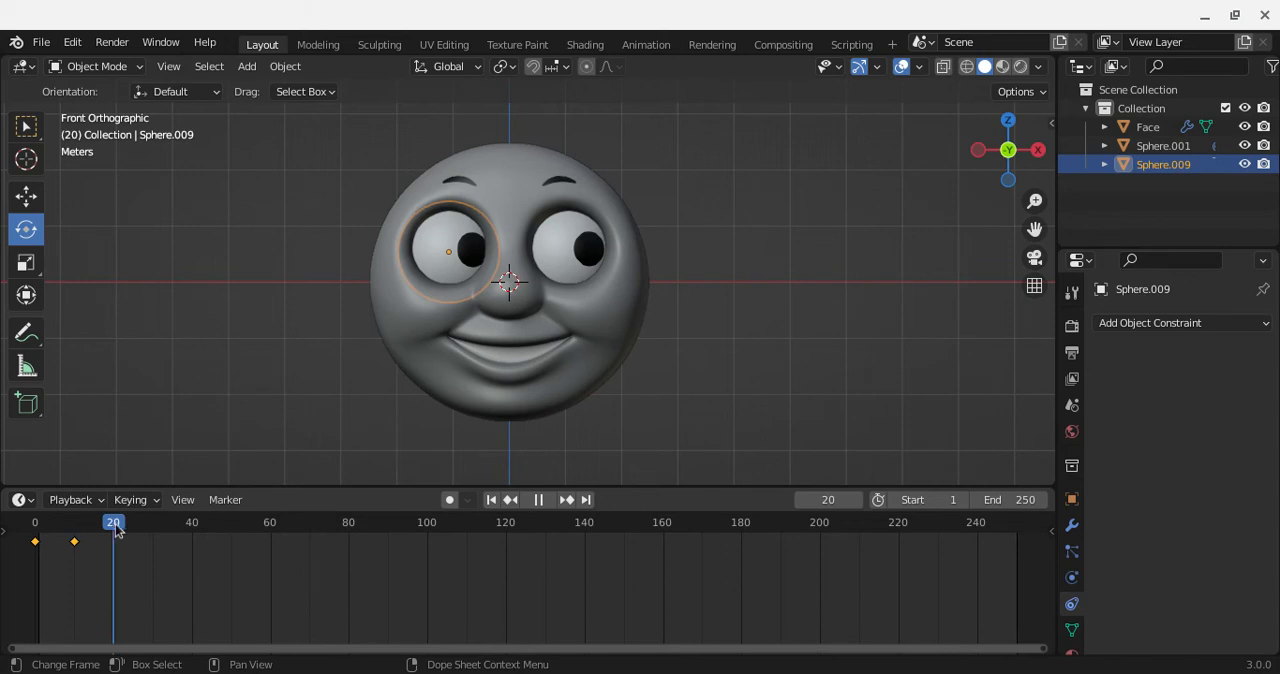
drag(116, 527, 155, 527)
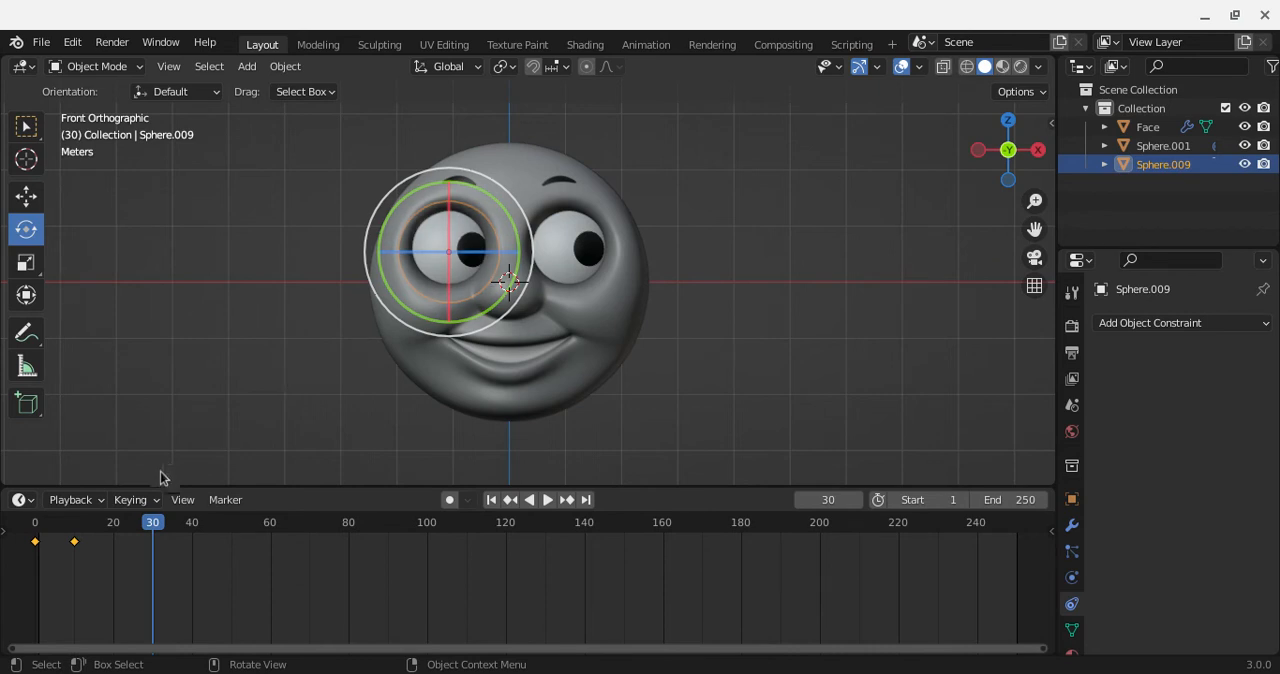
click(448, 500)
drag(480, 260, 372, 224)
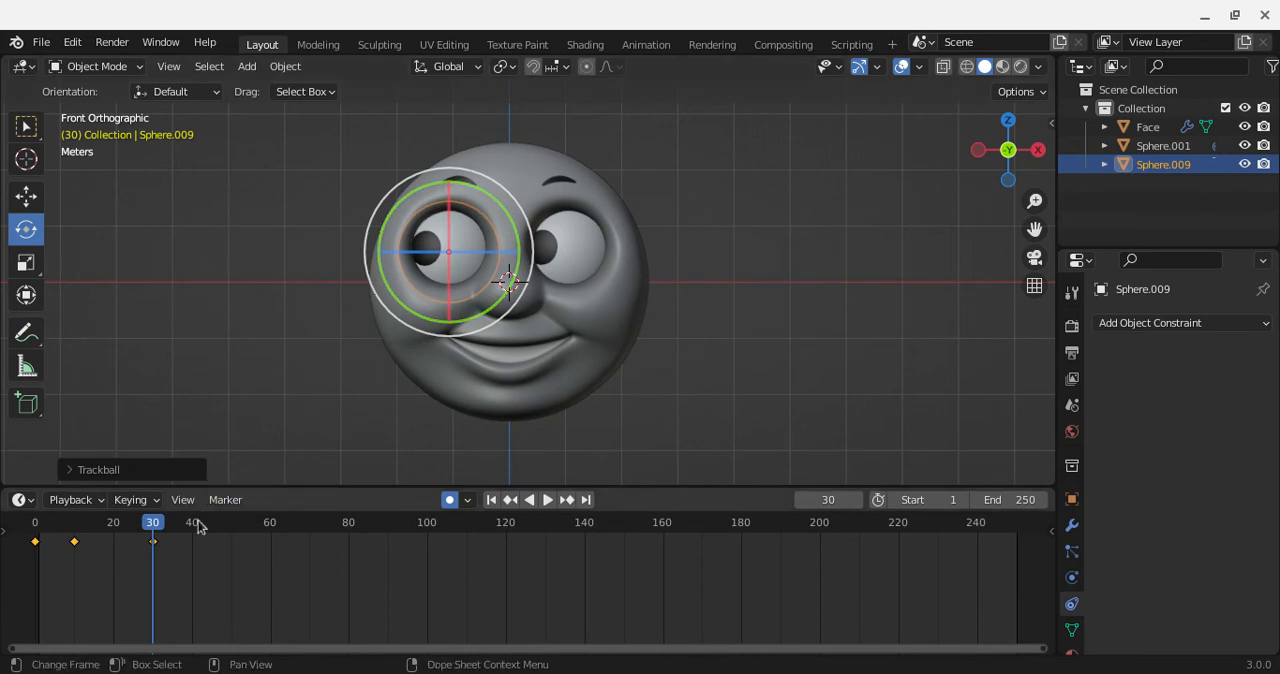
Step: Rotate Sphere.009 to look straight ahead at frame 40, and select only the keyframe at frame 0
click(193, 523)
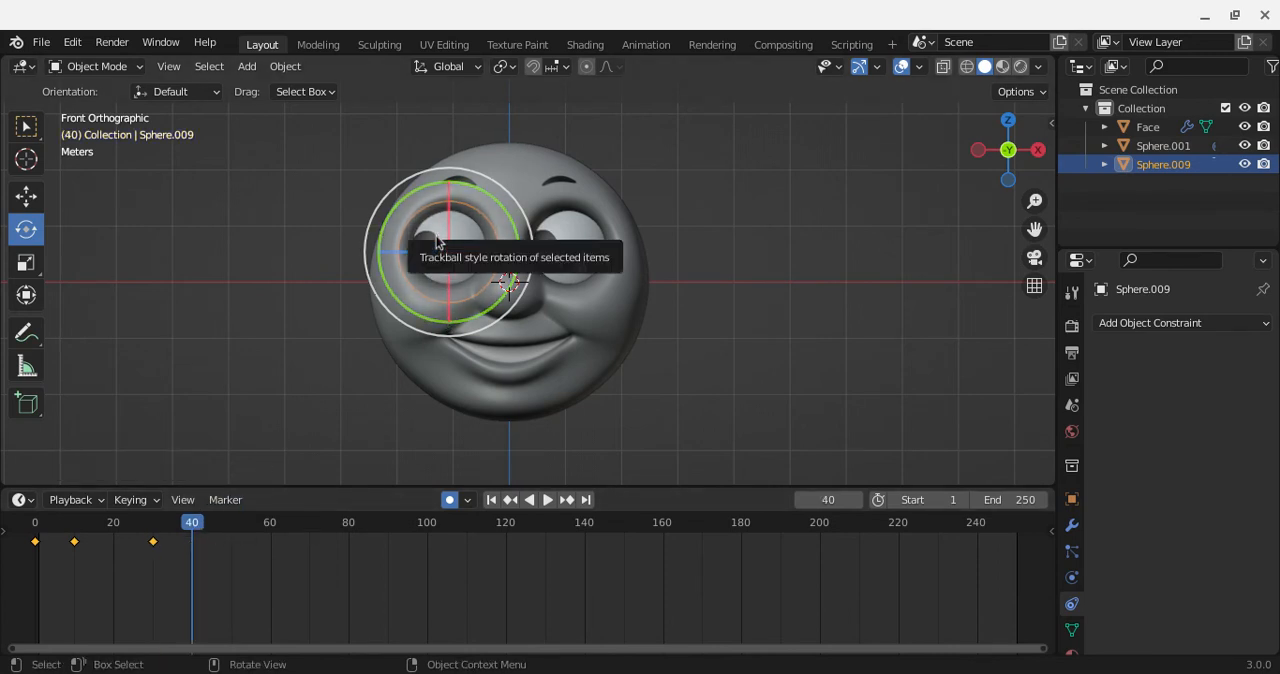
drag(438, 249, 490, 240)
click(36, 541)
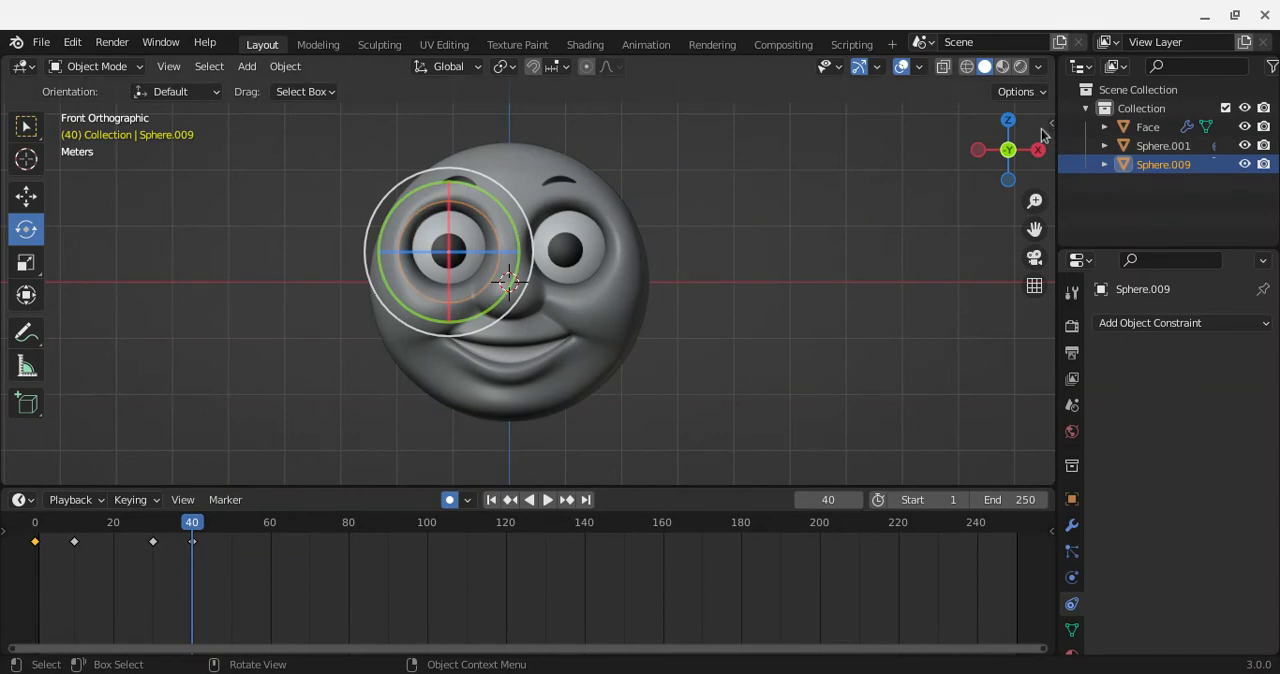
Step: Show the transform values of Sphere.009 at frame 40 beside the viewport
click(1049, 124)
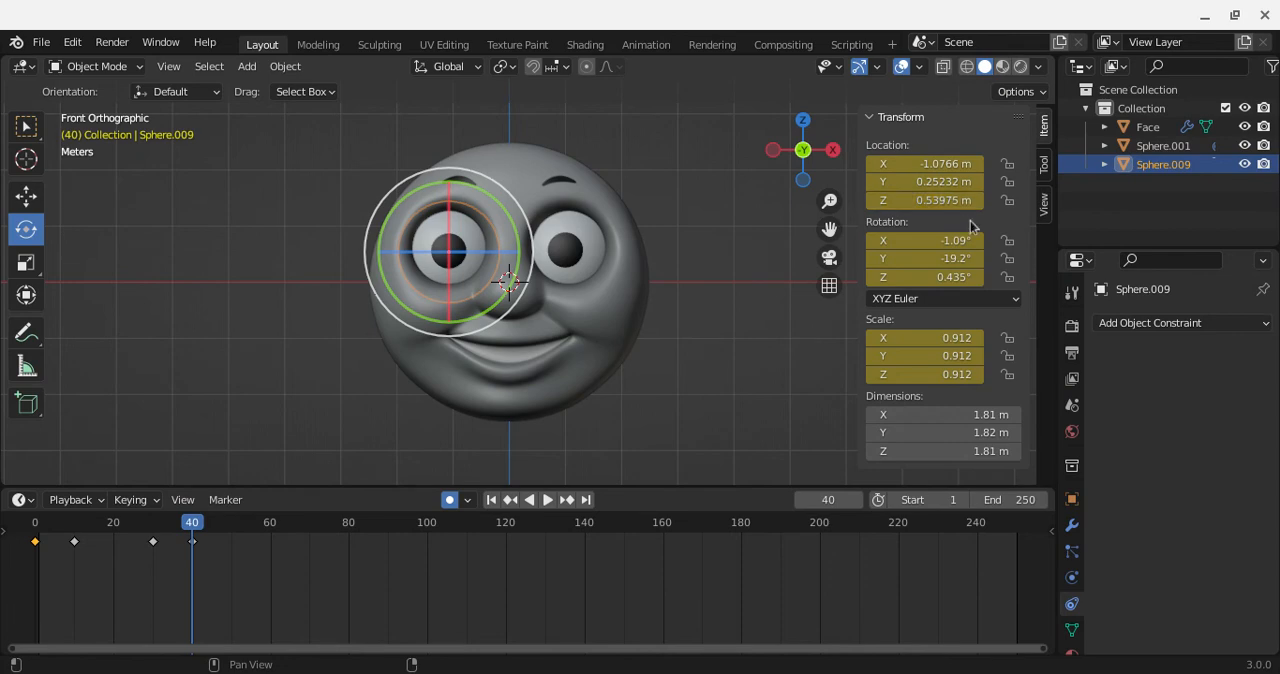
click(878, 120)
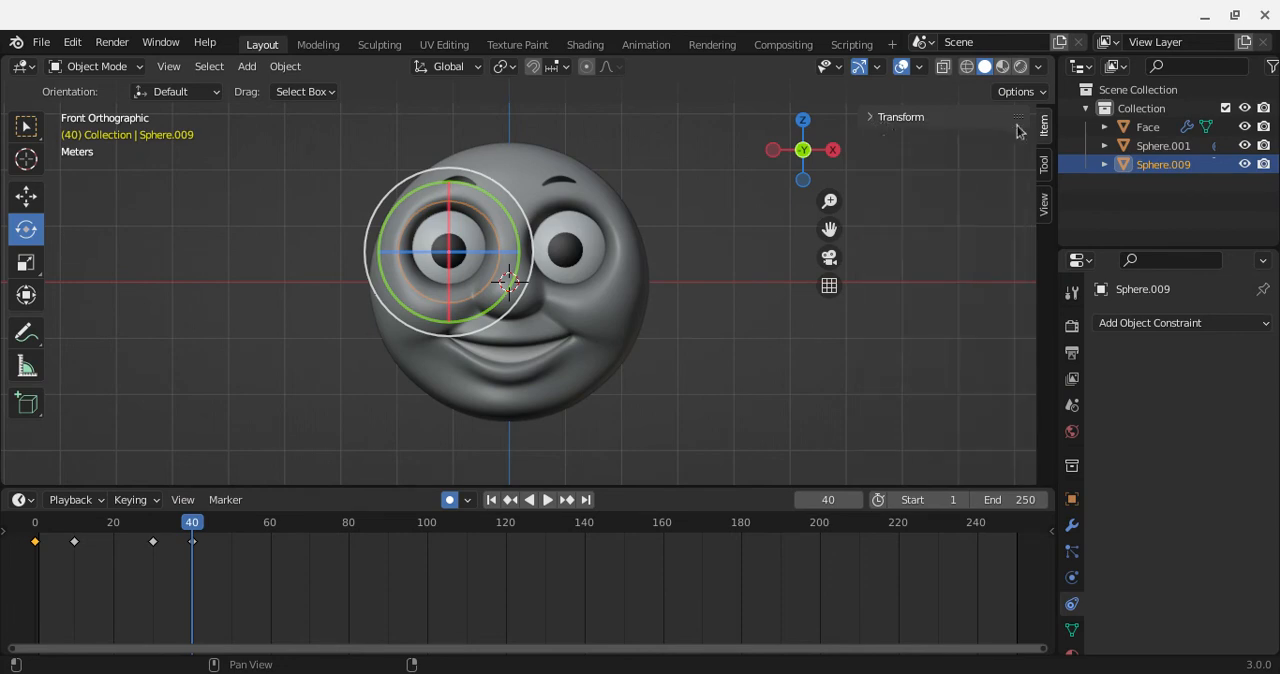
click(875, 118)
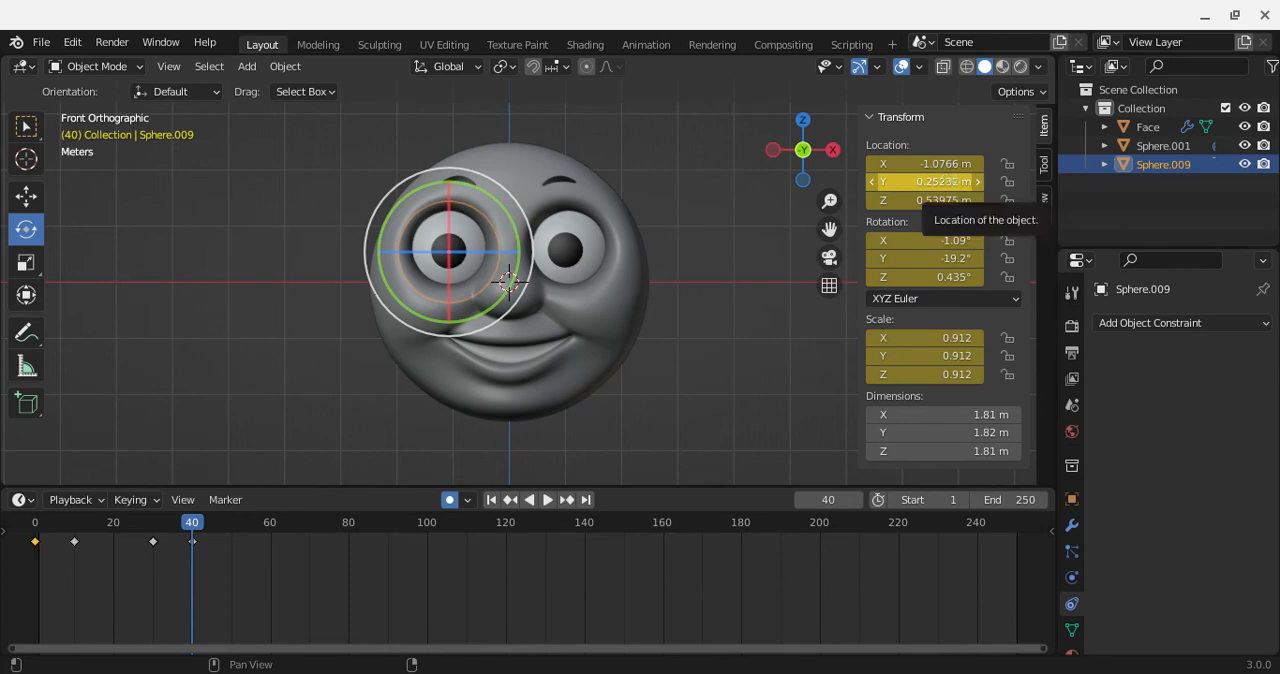
key(minus)
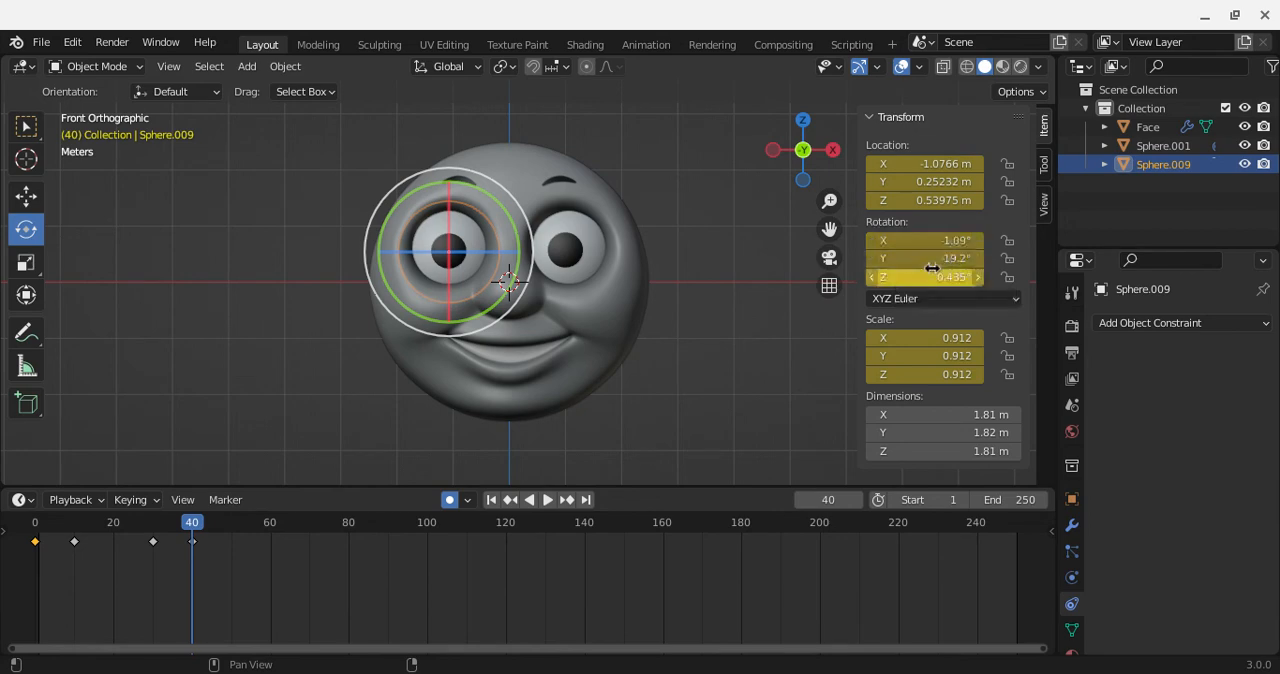
Step: Return to frame 0 and open the X rotation value of Sphere.009
click(71, 521)
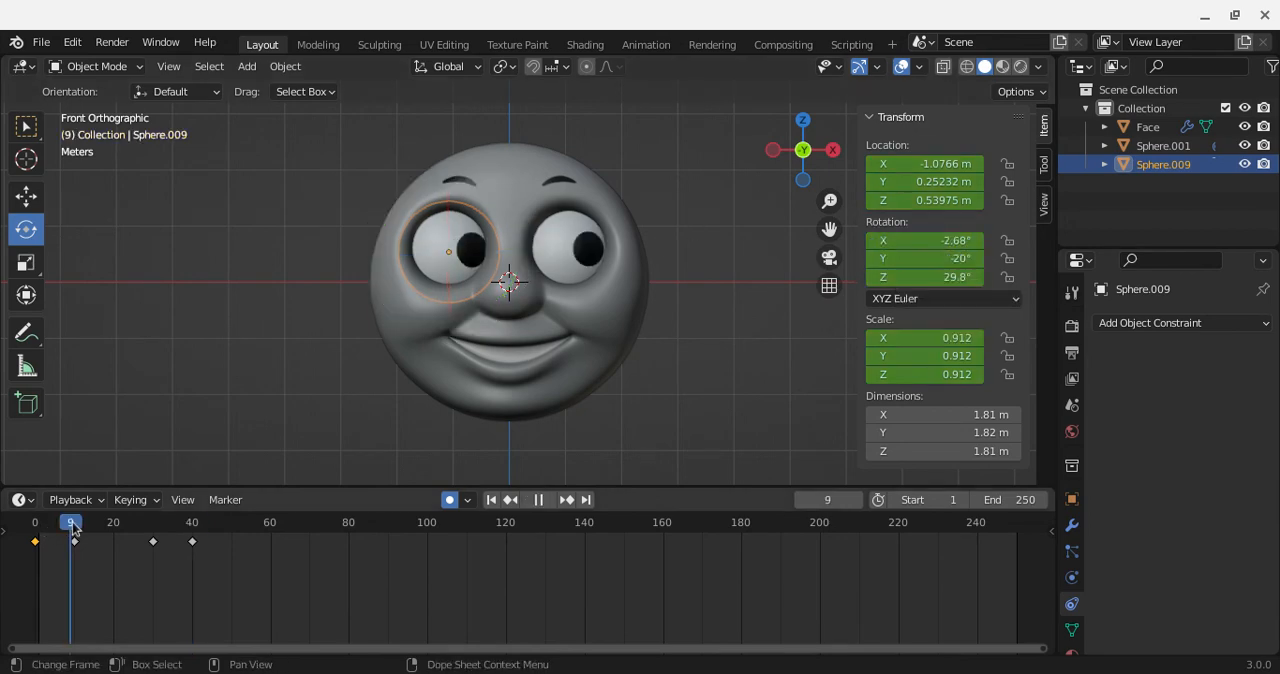
drag(71, 521, 27, 541)
key(space)
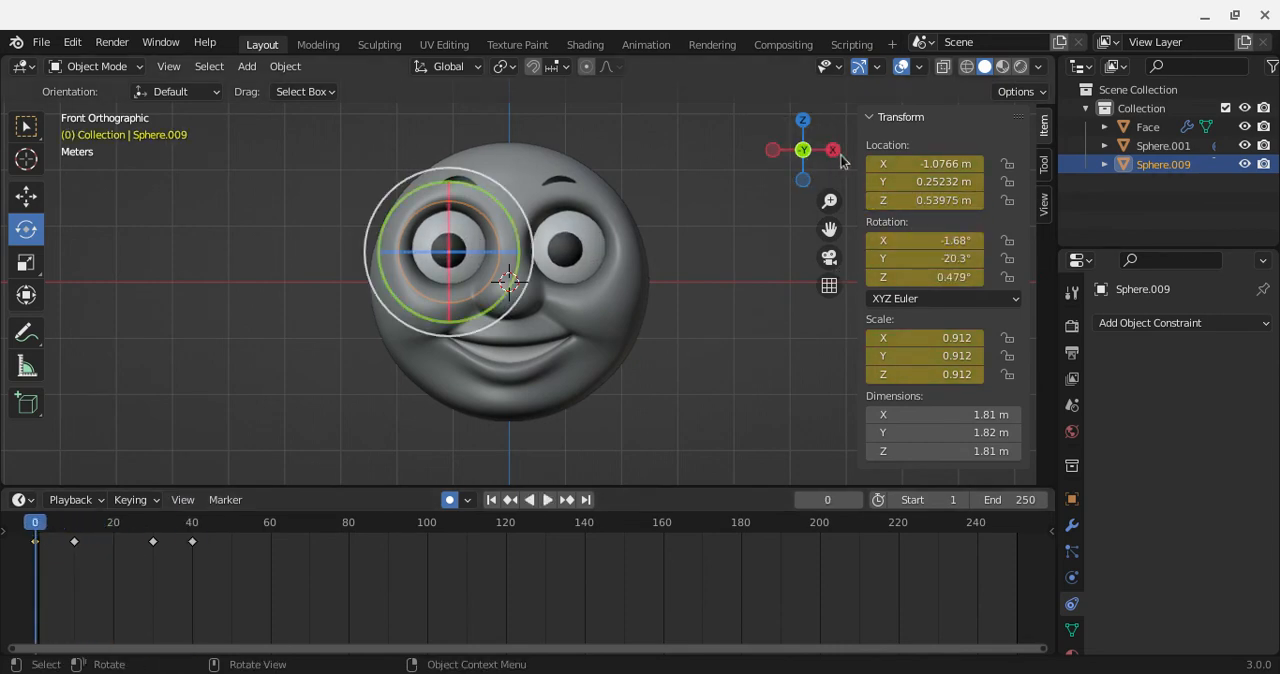
click(953, 240)
key(ctrl+c)
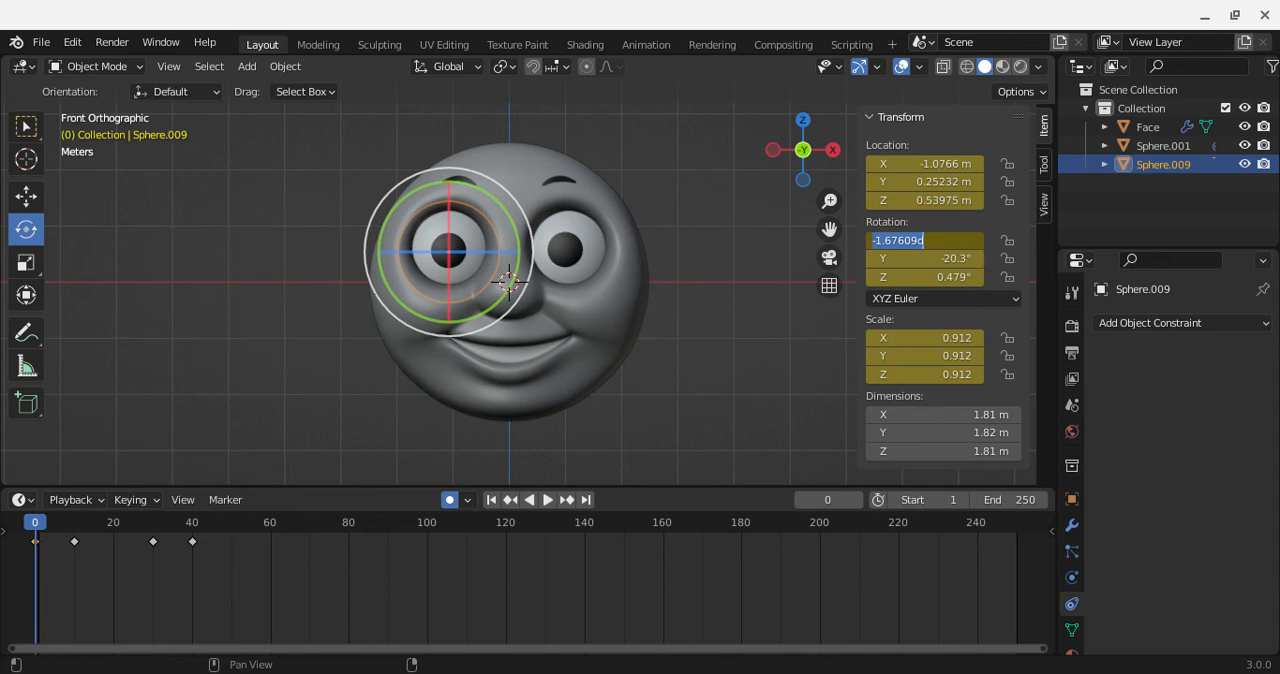
click(187, 528)
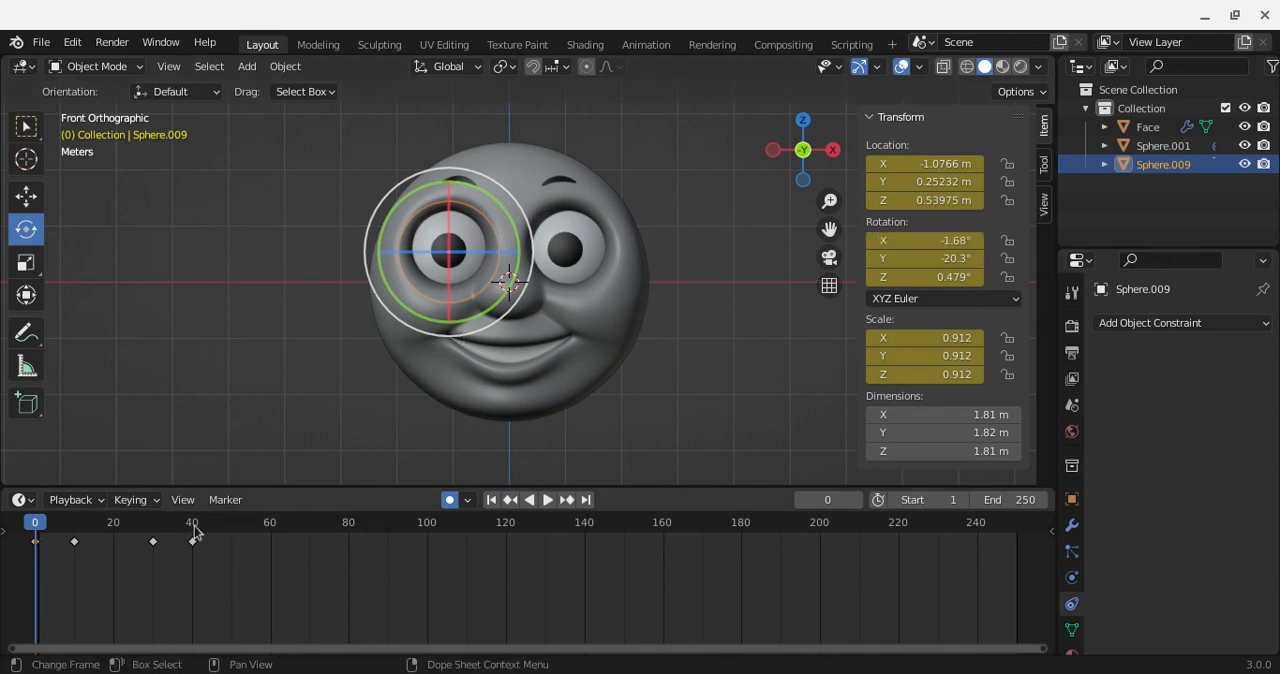
Step: At frame 40, set Sphere.009's X rotation to -1.67609°, pasting the value copied from frame 0
click(192, 528)
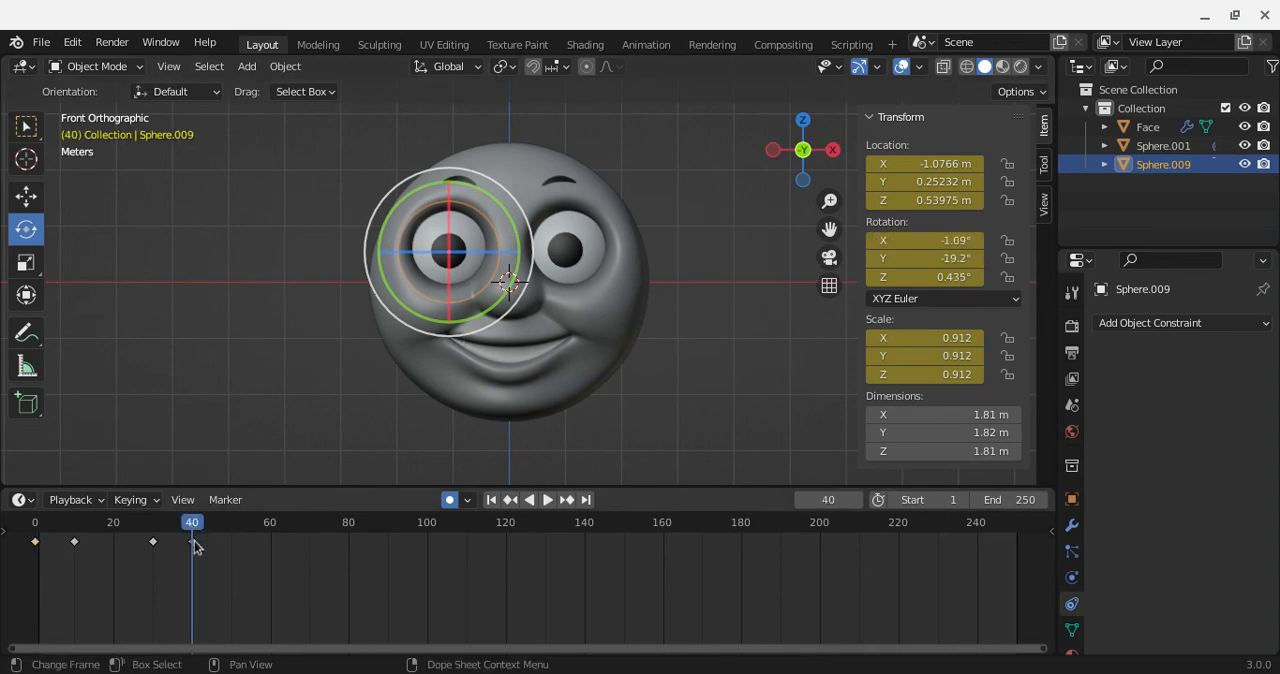
click(936, 240)
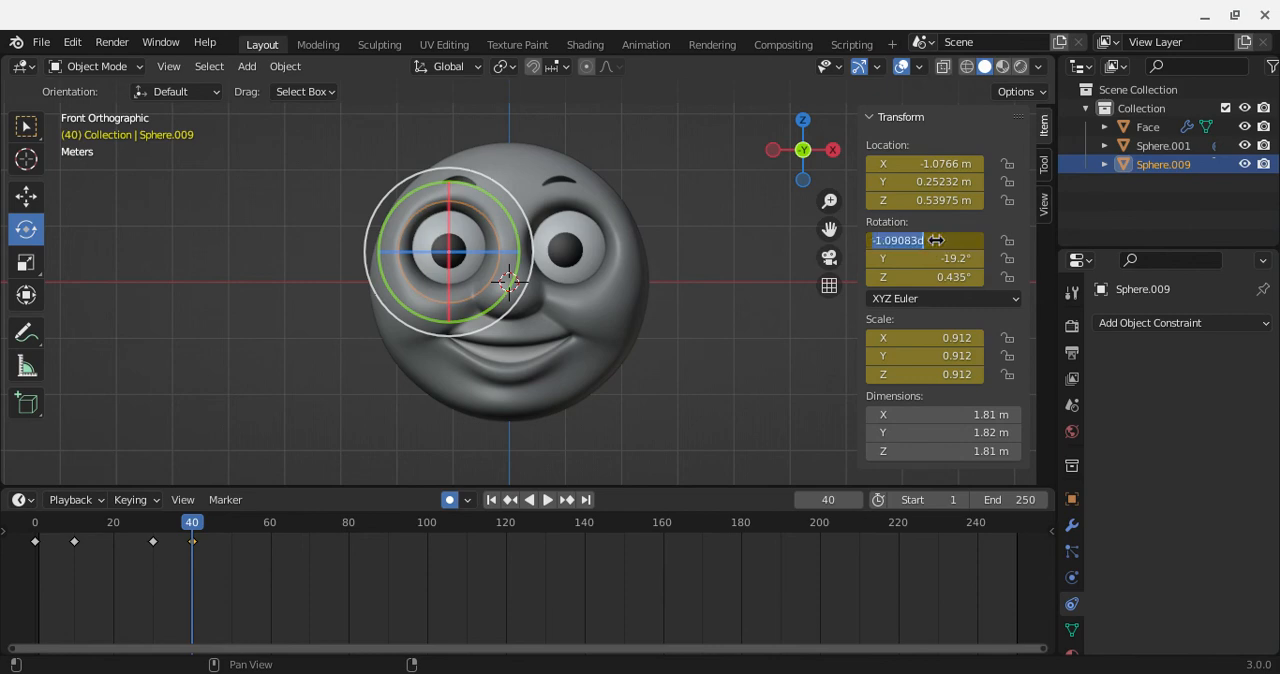
key(ctrl+v)
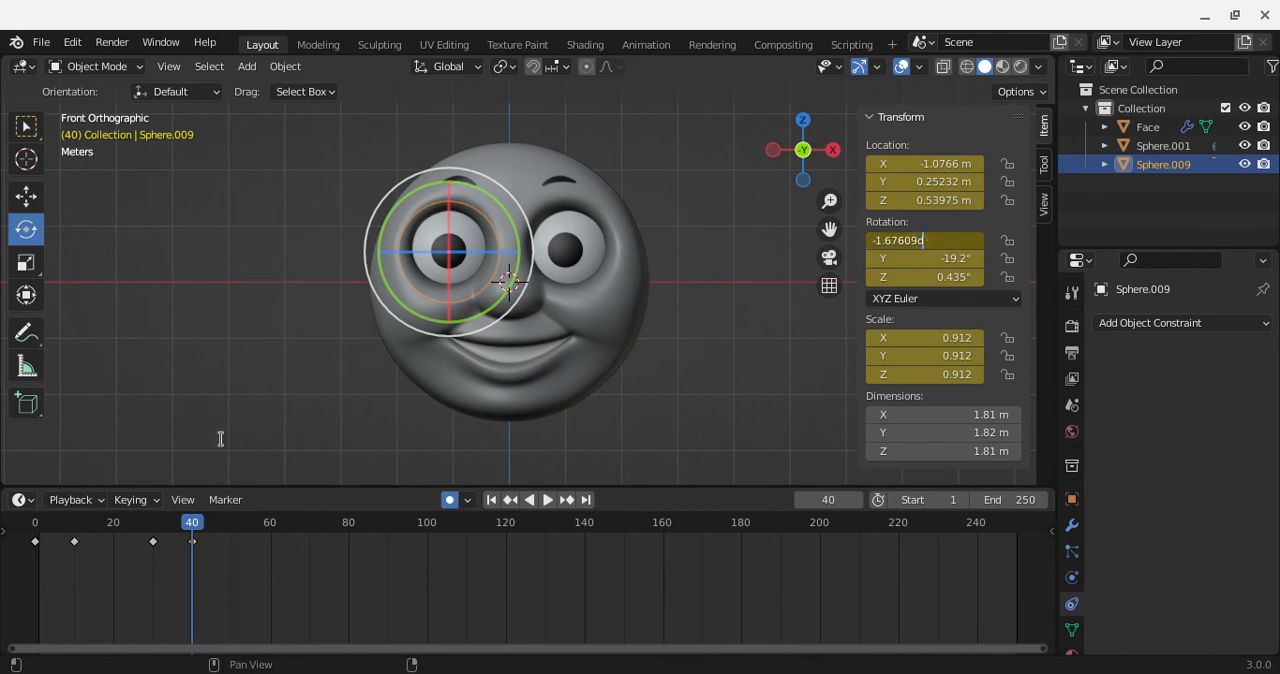
key(Return)
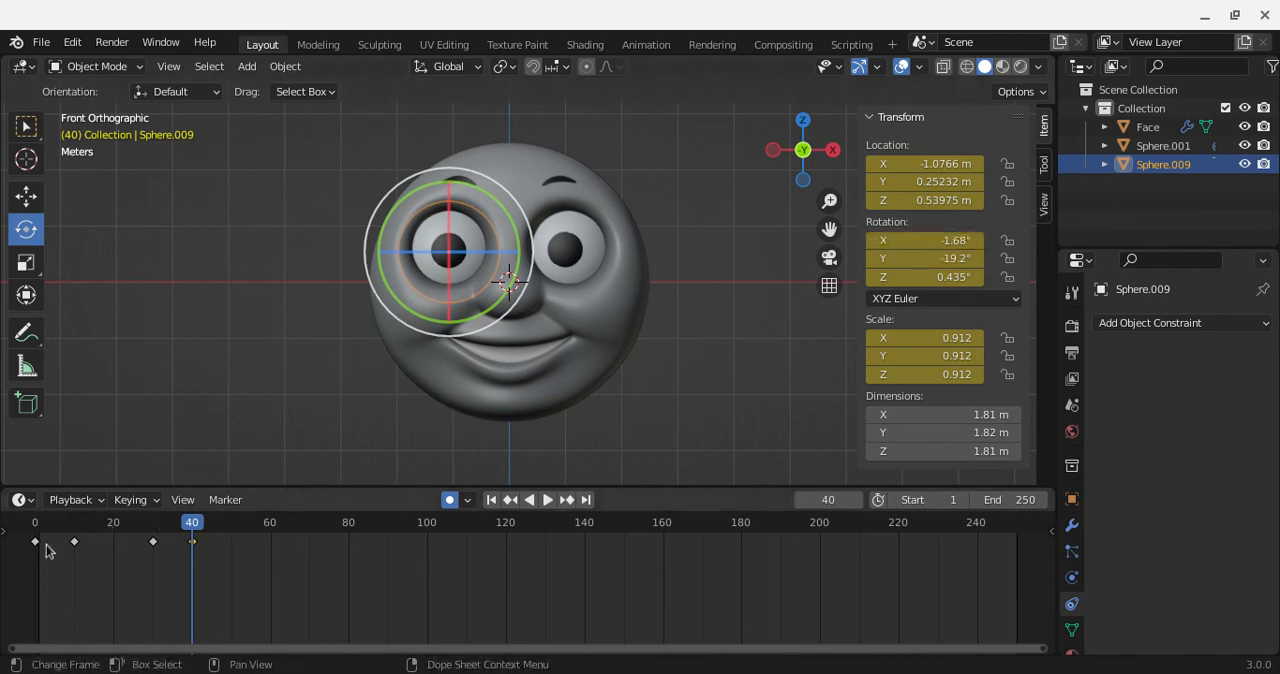
Step: Play the eye animation from the start of the frame range past the last keyframe, and stop the playback
key(shift+Left)
key(space)
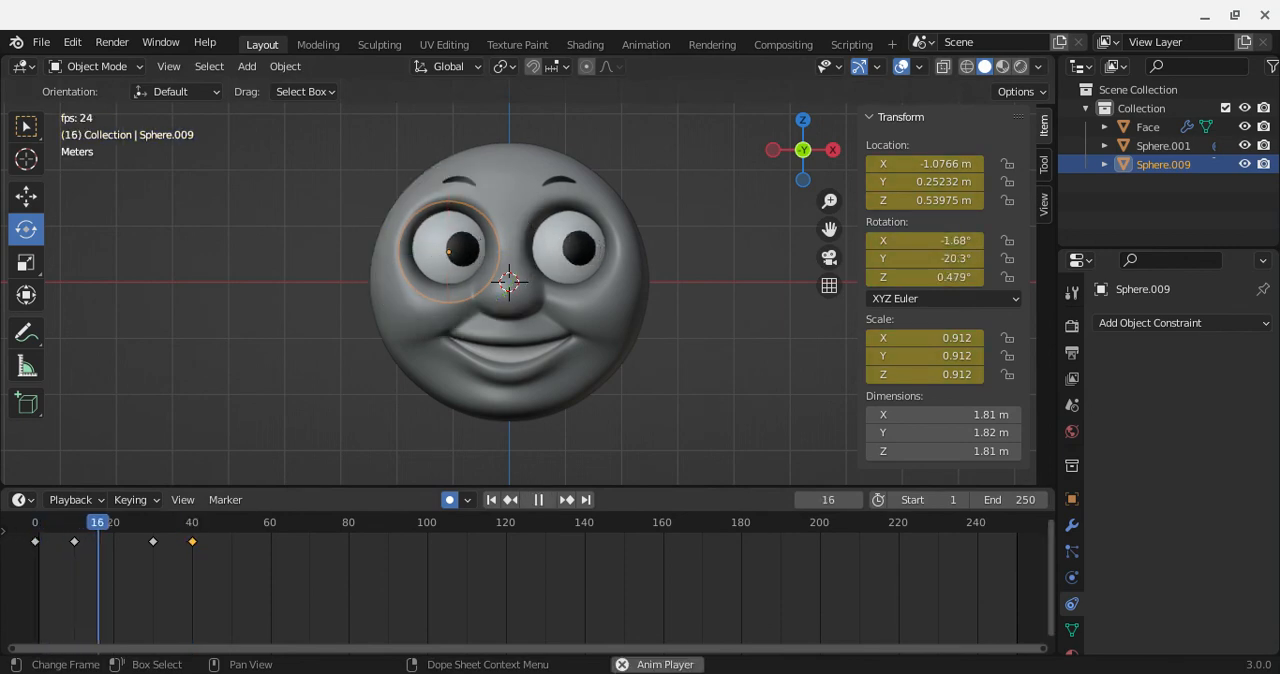
key(space)
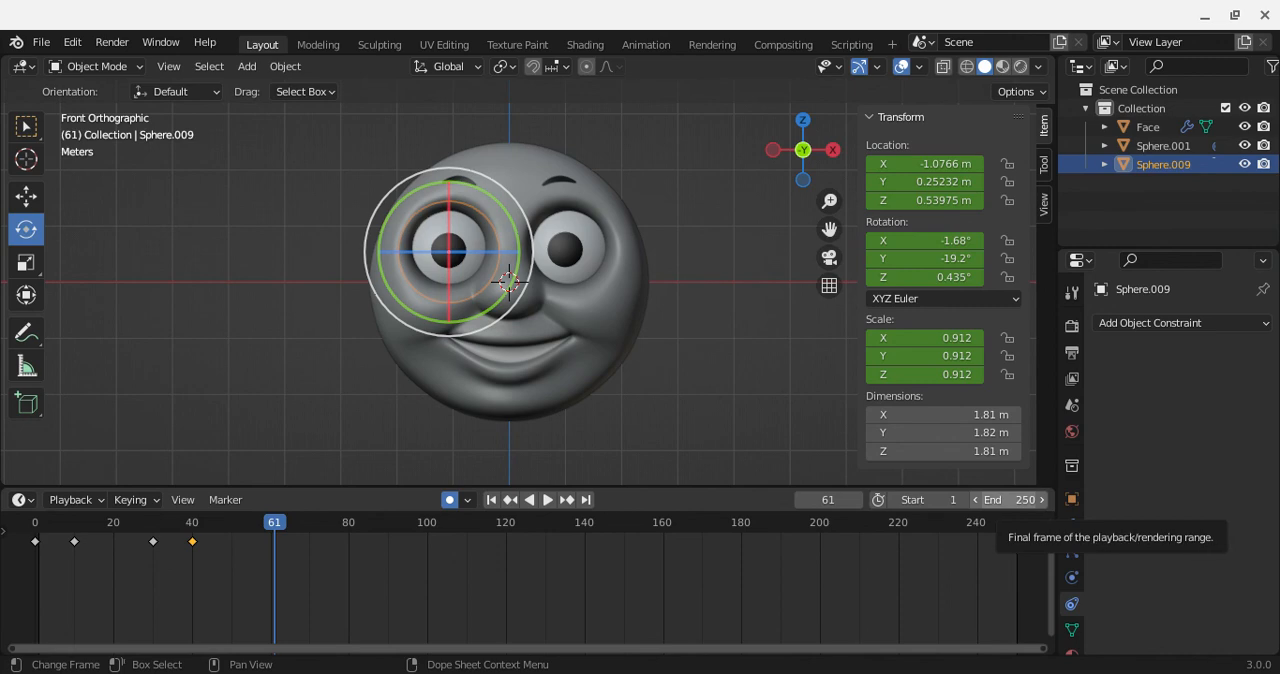
Step: Set the end frame of the playback range to 40 and play the looping eye animation
drag(277, 529, 337, 527)
click(1012, 499)
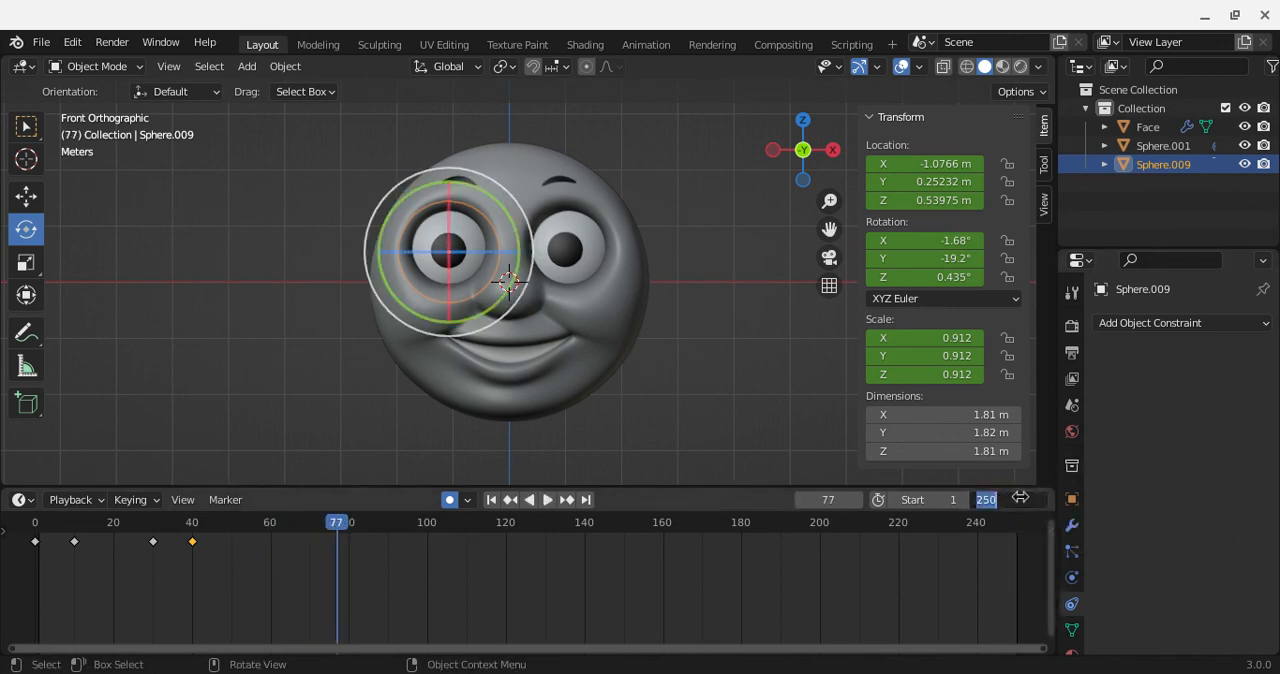
text(40)
key(Return)
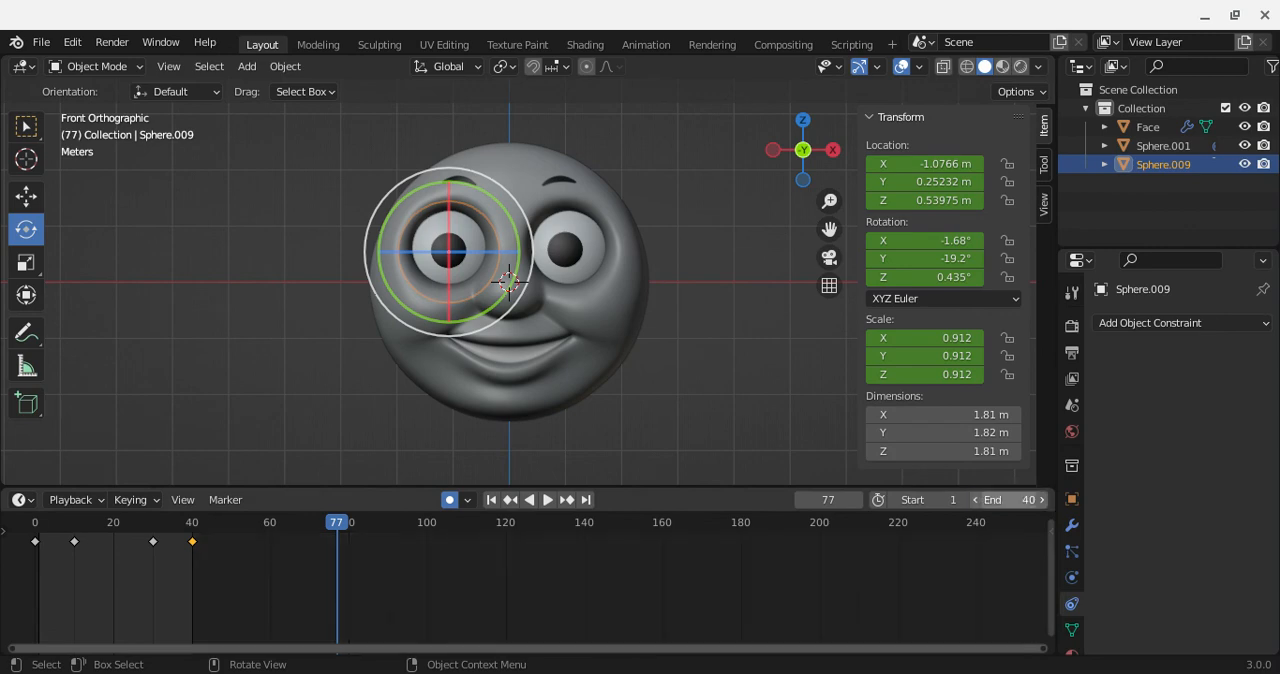
key(space)
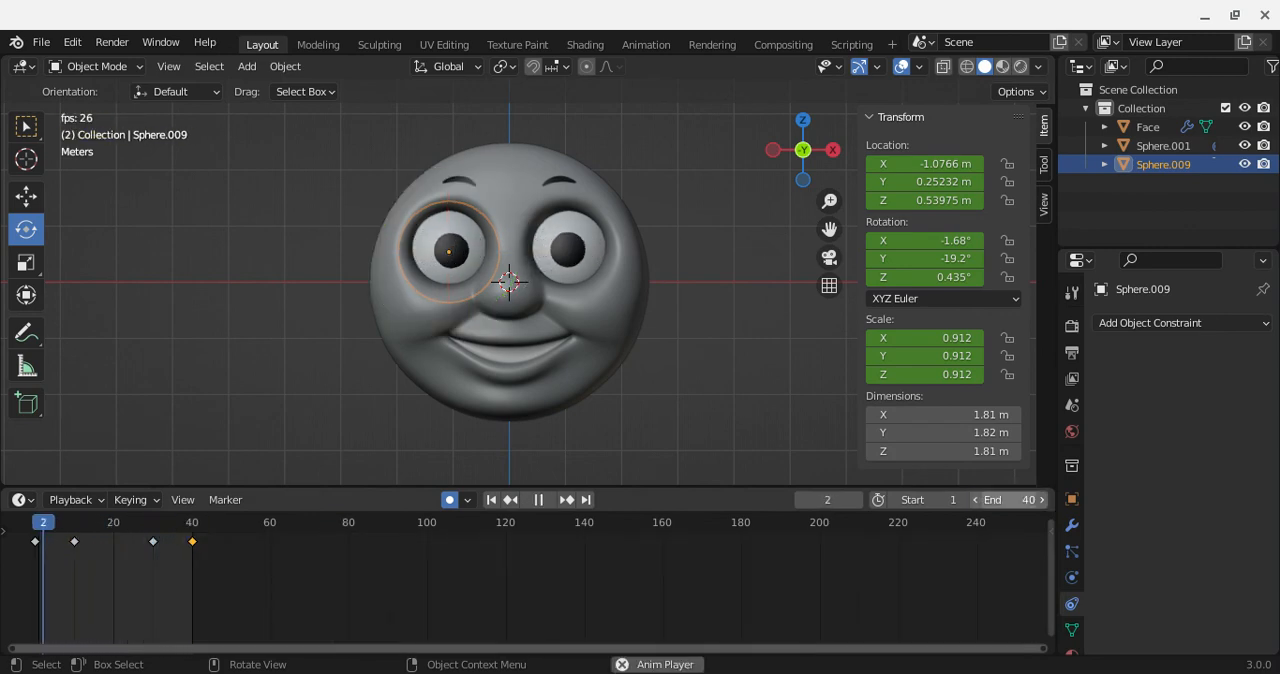